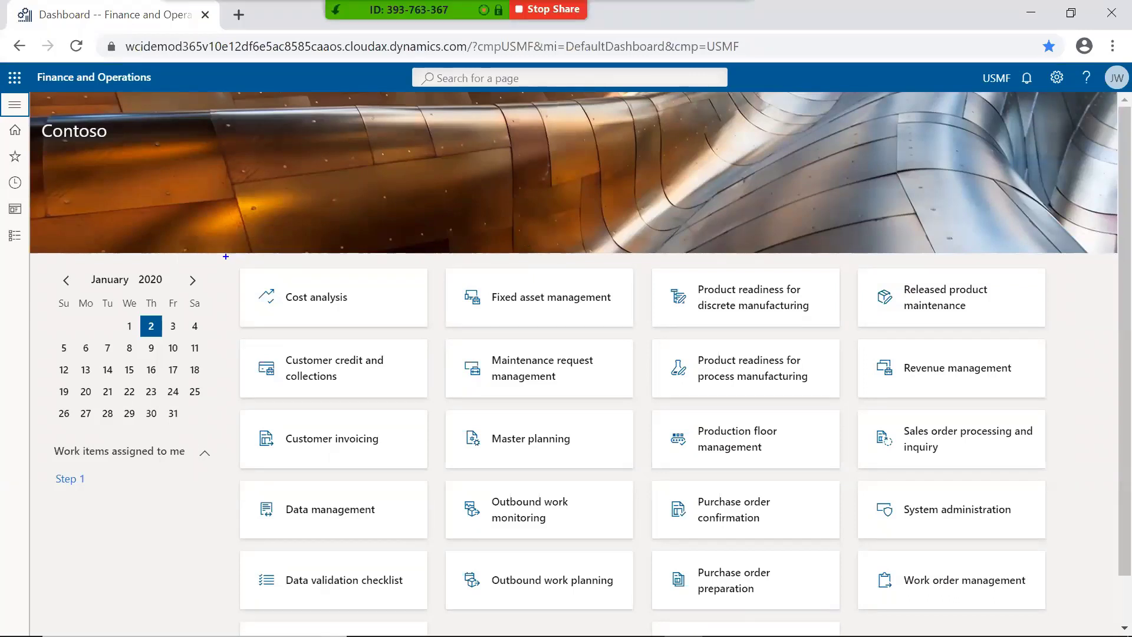
# Open the Customer credit and collections workspace tile on the Dashboard.
pyautogui.moveTo(226, 257)
pyautogui.mouseDown()
pyautogui.moveTo(518, 388)
pyautogui.moveTo(1027, 508)
pyautogui.moveTo(1065, 542)
pyautogui.moveTo(1073, 568)
pyautogui.mouseUp()
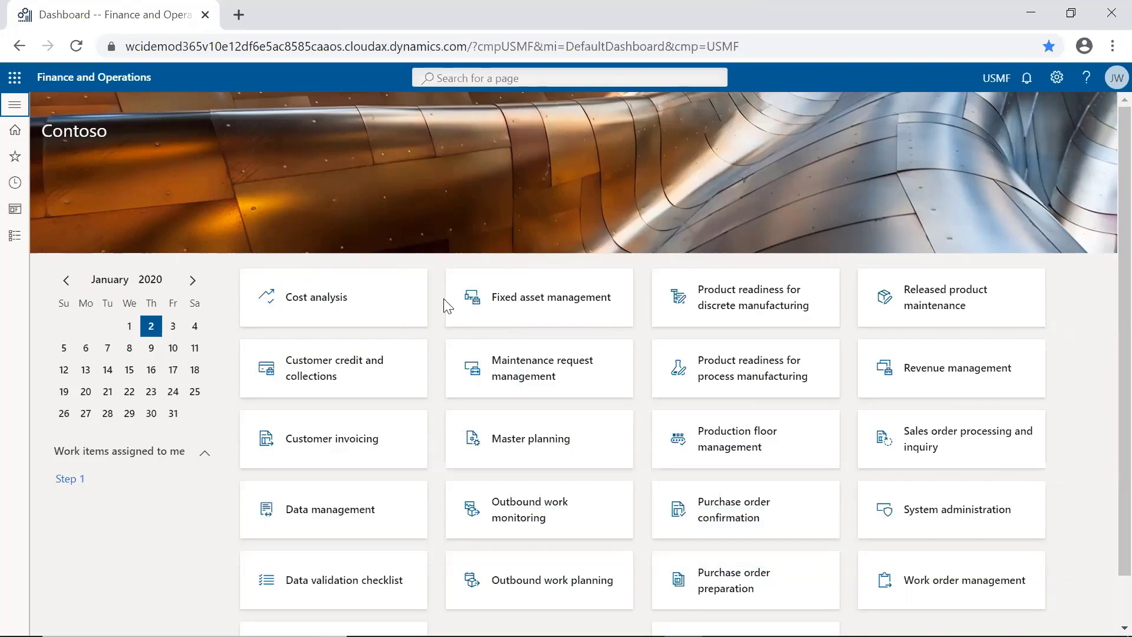
pyautogui.click(369, 361)
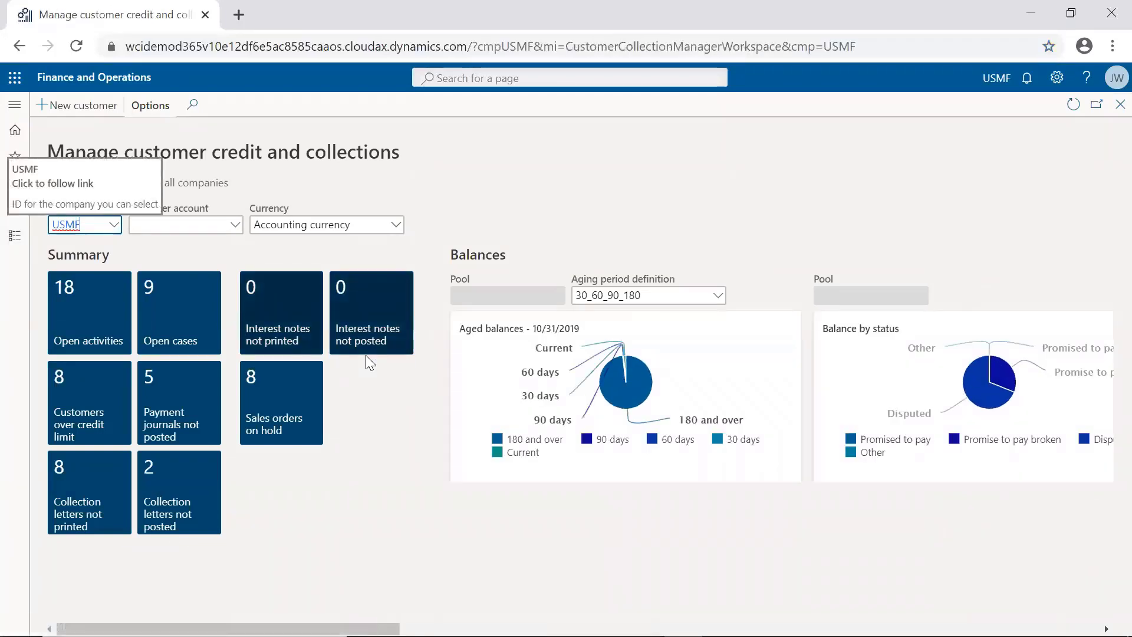
# Review the Company list and keep USMF, showing 18 open activities and 9 open cases.
pyautogui.click(113, 225)
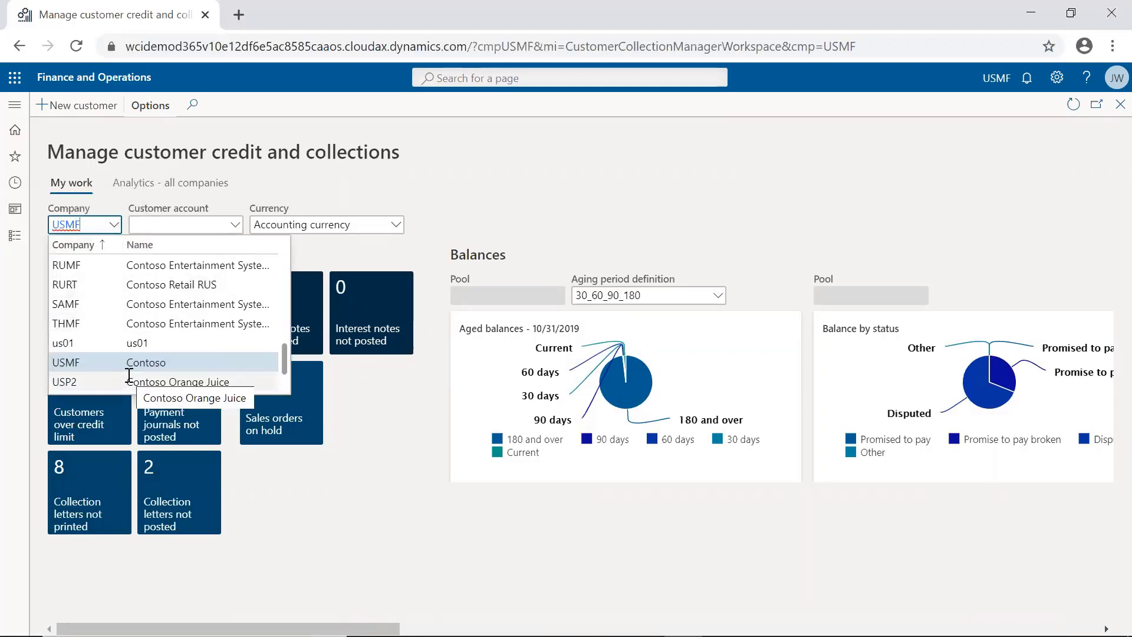
pyautogui.scroll(-1, 129, 375)
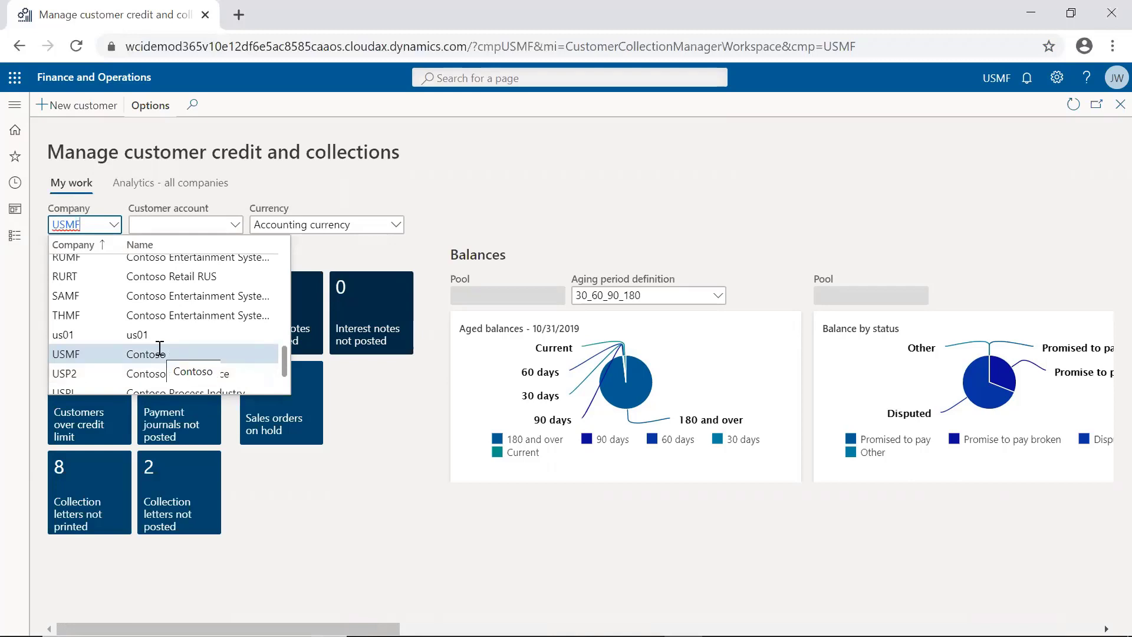
pyautogui.click(367, 369)
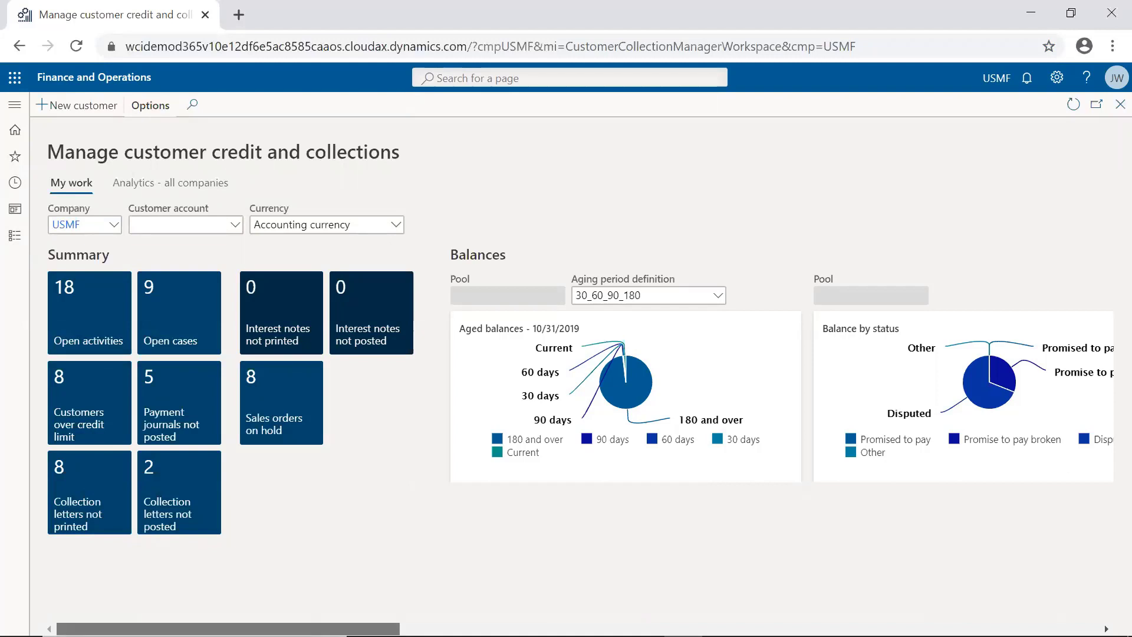
# Scroll right past Balances and the Power BI charts to the Customers overdue list.
pyautogui.hscroll(5, 233, 628)
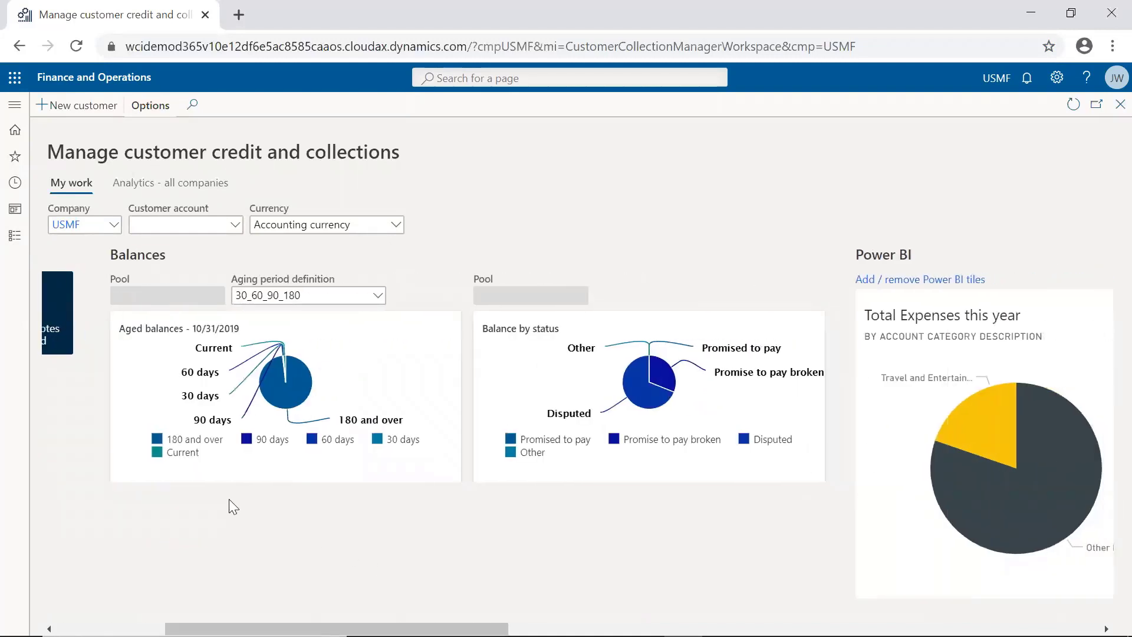
pyautogui.moveTo(242, 413)
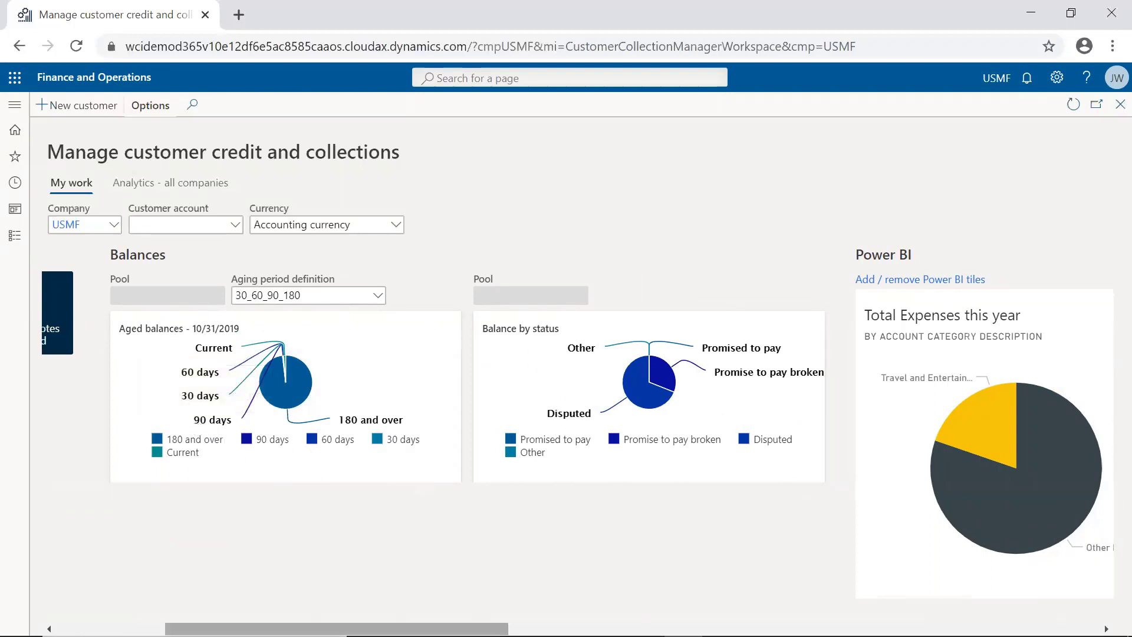
pyautogui.hscroll(5, 578, 442)
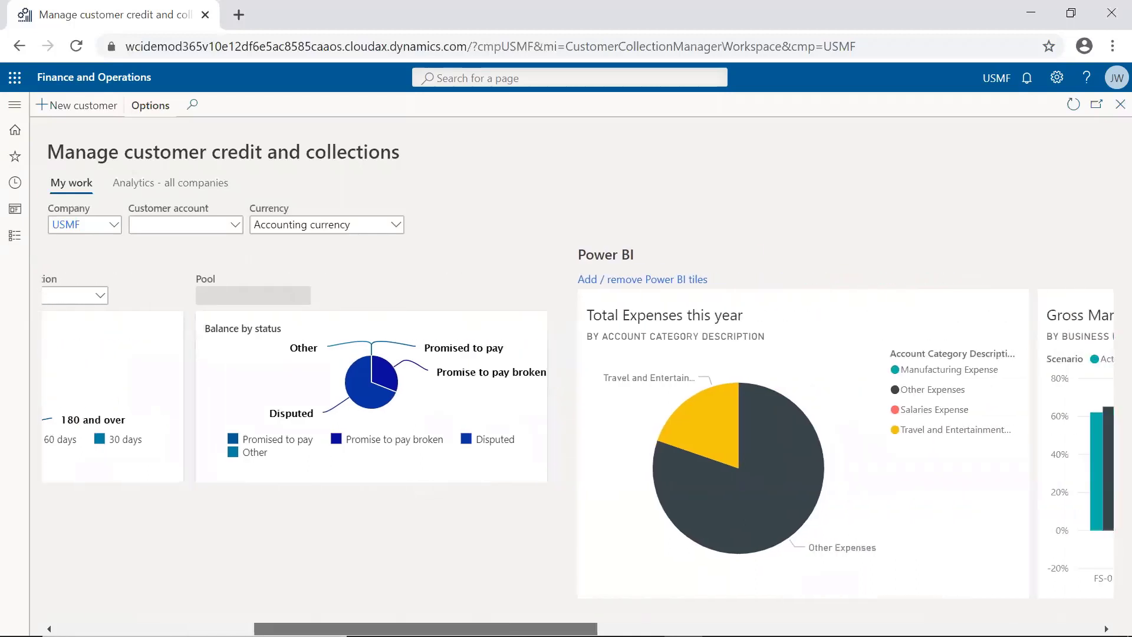
pyautogui.hscroll(9, 578, 442)
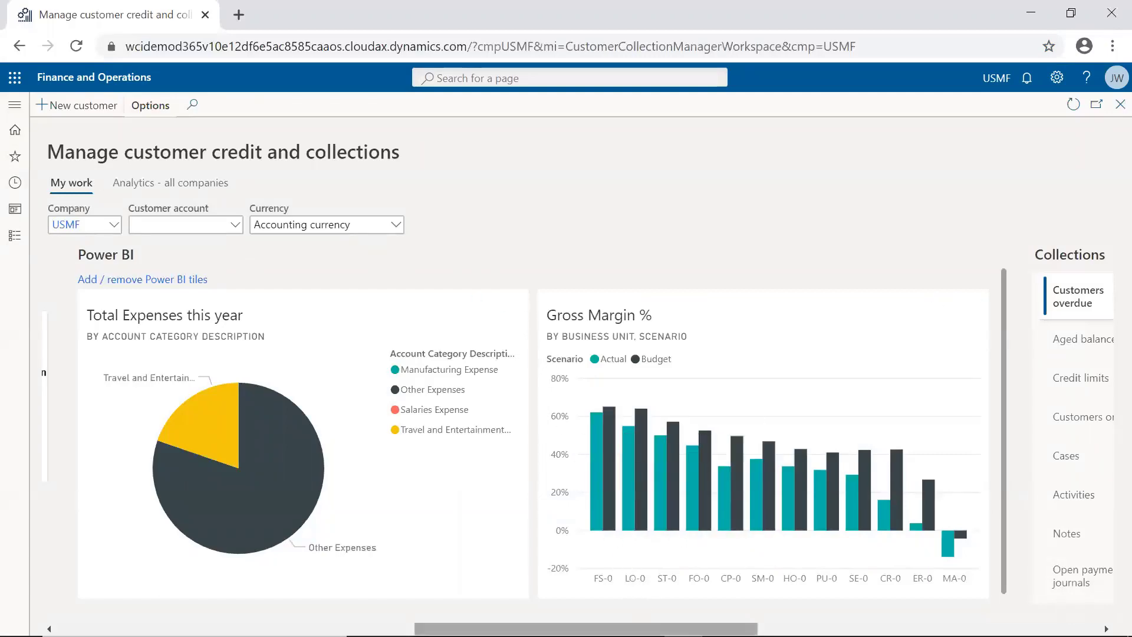
pyautogui.hscroll(8, 578, 442)
pyautogui.hscroll(3, 853, 582)
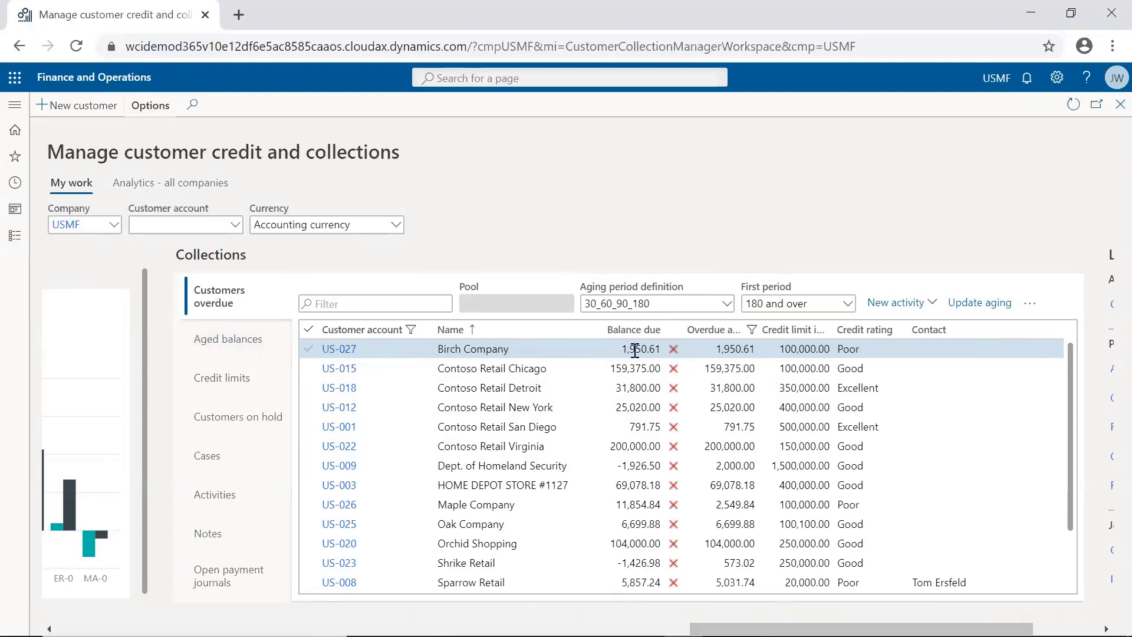
# Review the Aged balances and Customers on hold lists, then close the collections workspace.
pyautogui.click(211, 347)
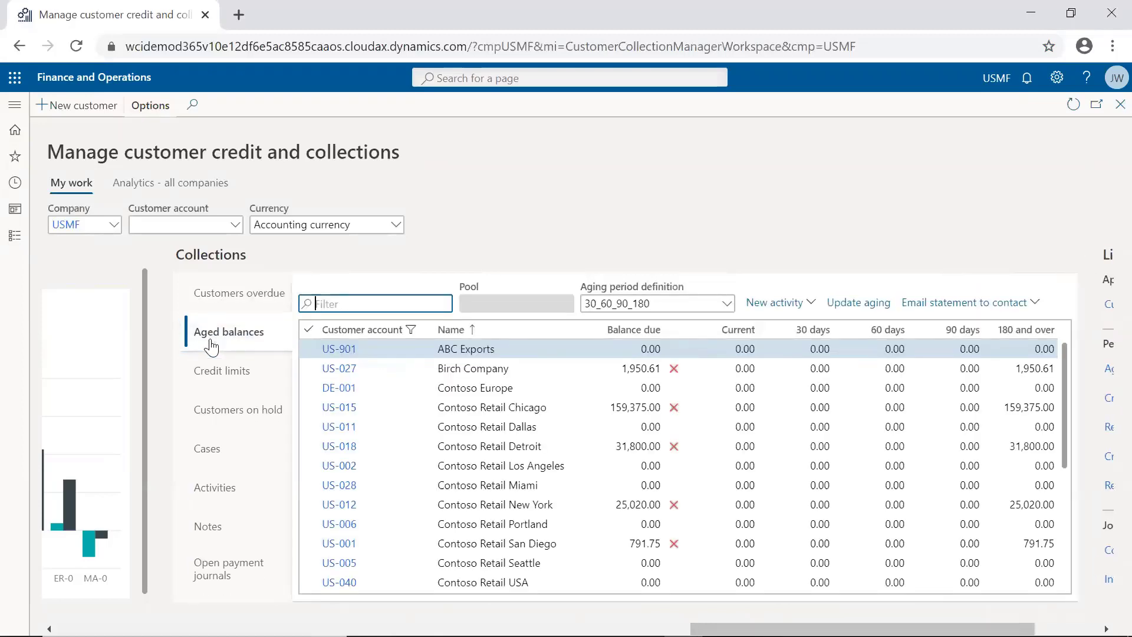
pyautogui.click(257, 413)
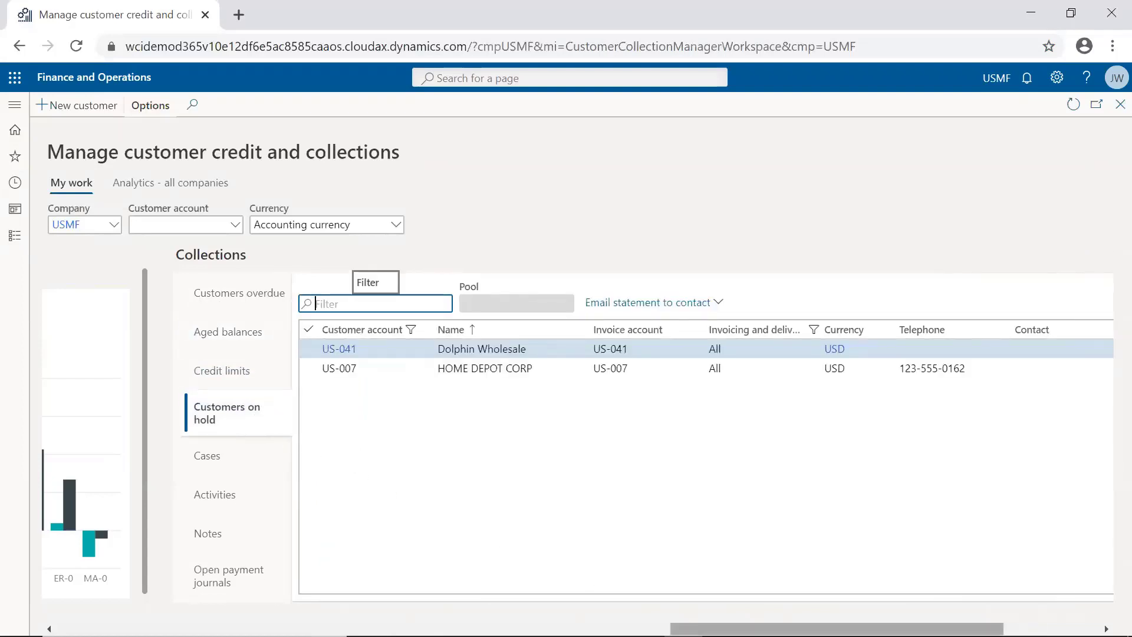
pyautogui.moveTo(837, 629); pyautogui.dragTo(933, 629)
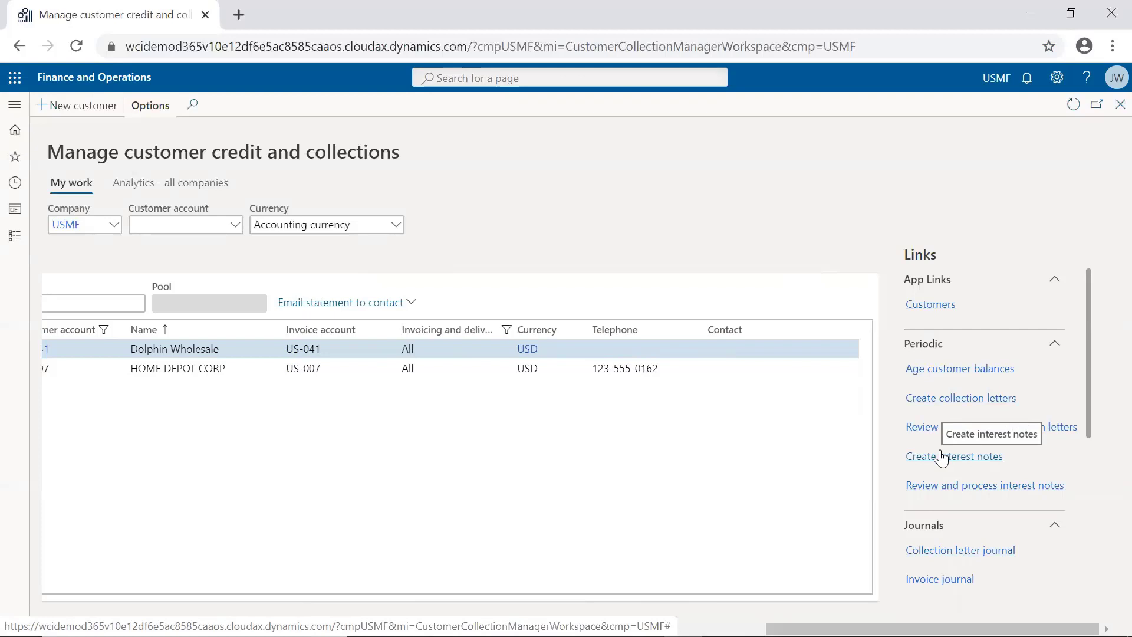
pyautogui.click(1119, 105)
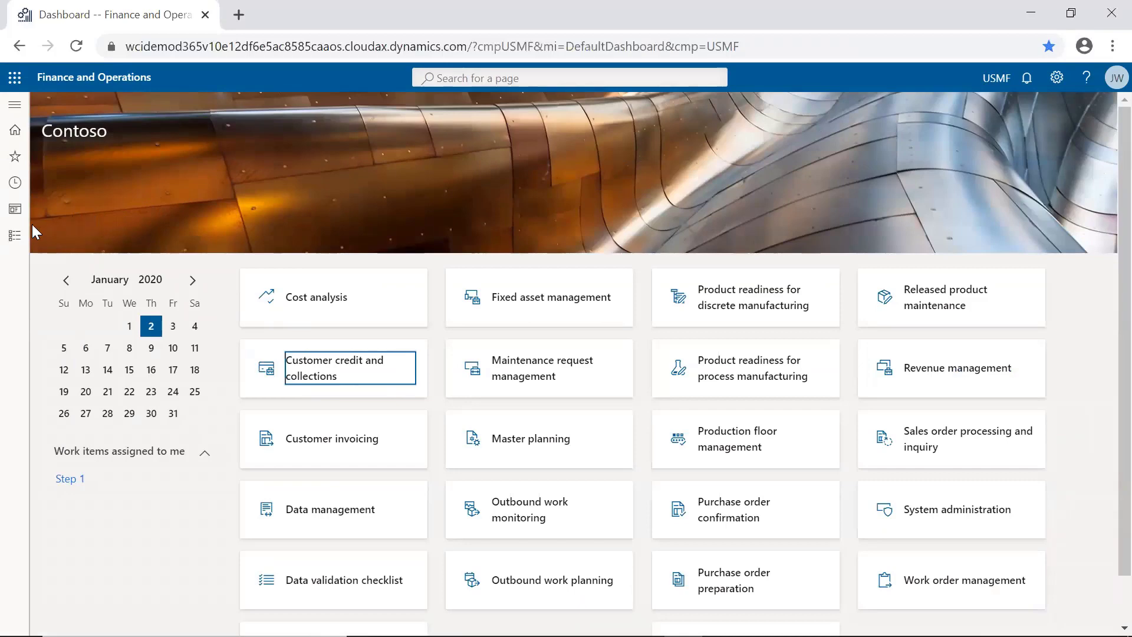
# Go to General ledger > Chart of accounts > Dimensions > Financial dimensions.
pyautogui.click(15, 238)
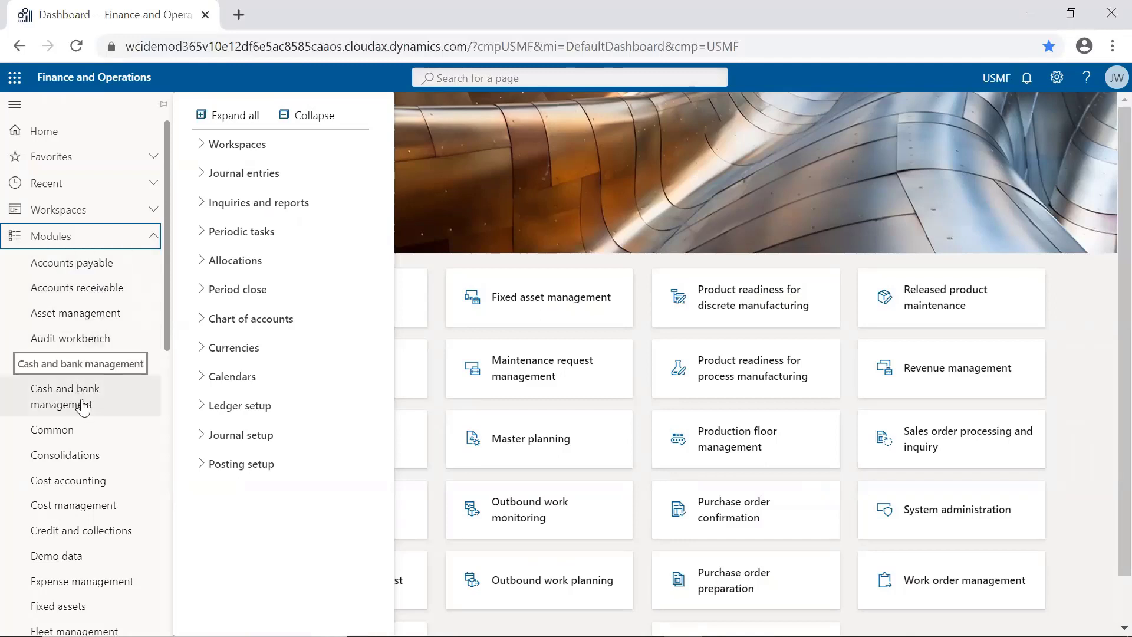
pyautogui.scroll(-3, 89, 427)
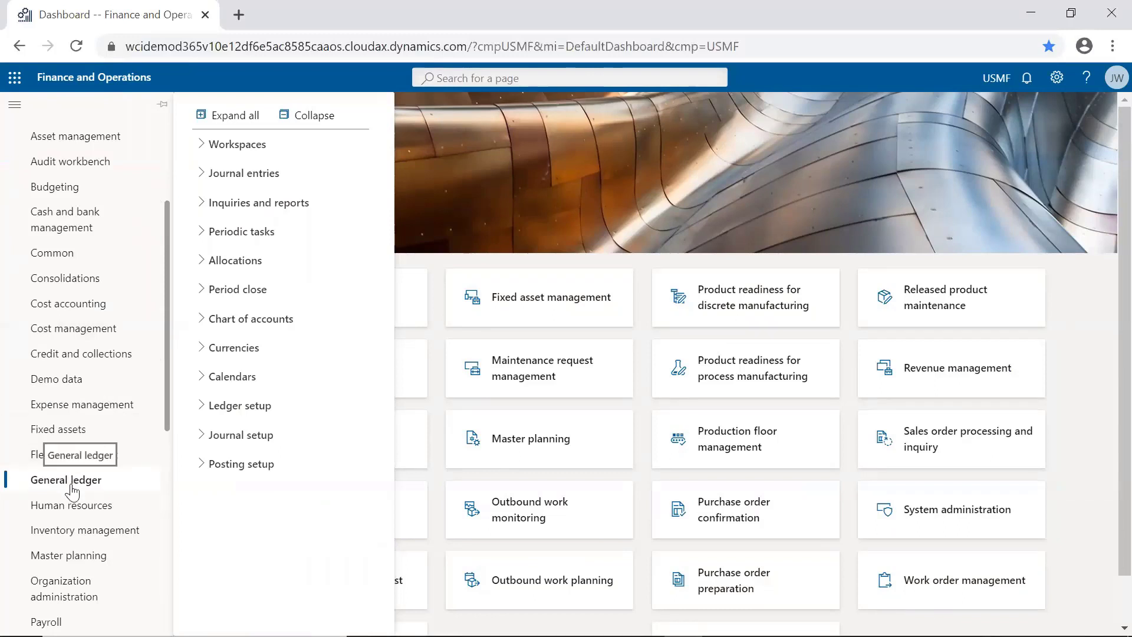
pyautogui.click(72, 487)
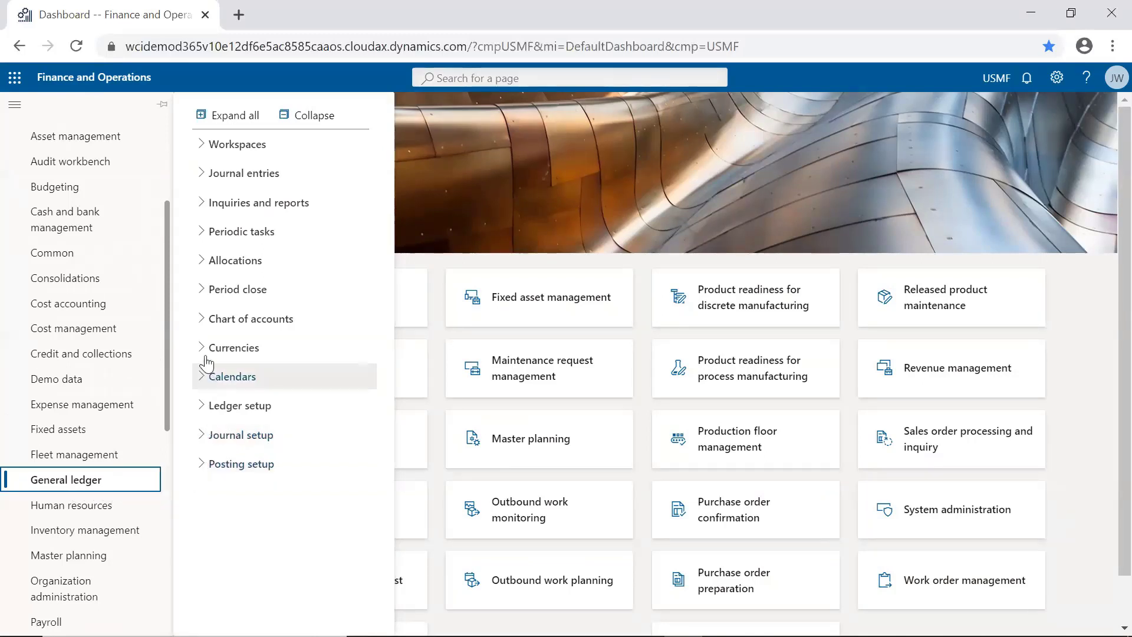
pyautogui.click(205, 324)
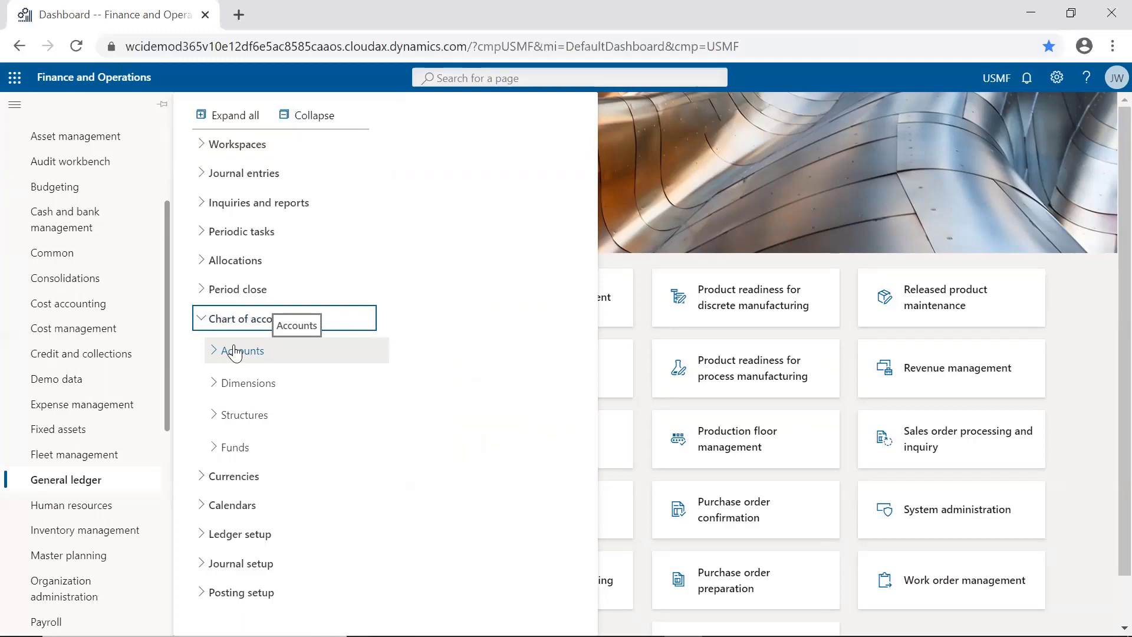
pyautogui.click(215, 386)
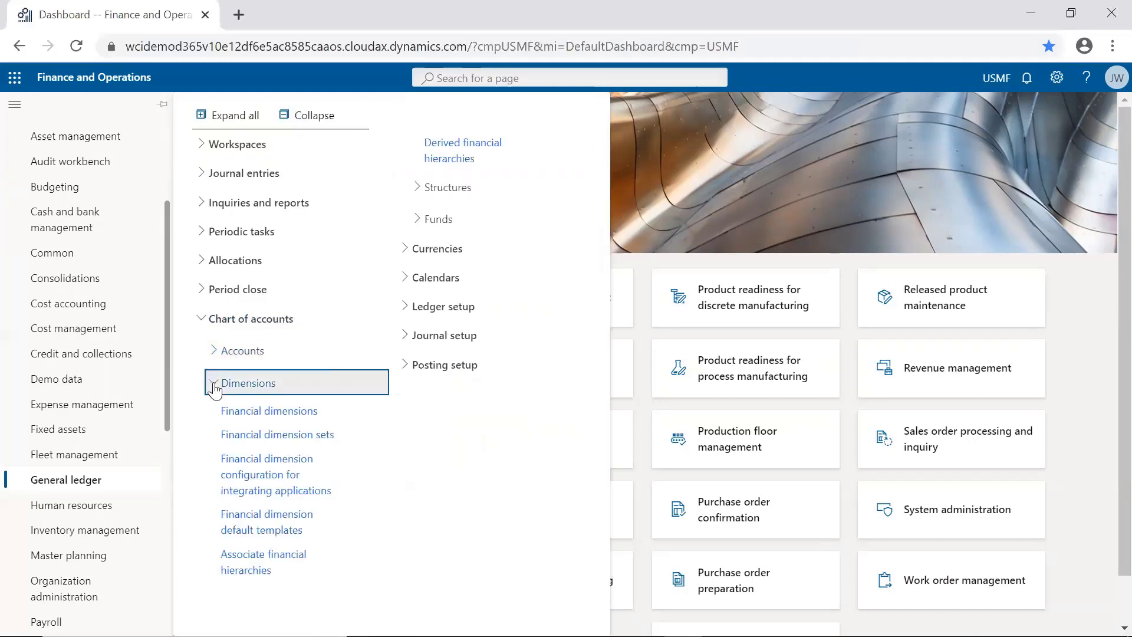
pyautogui.click(274, 413)
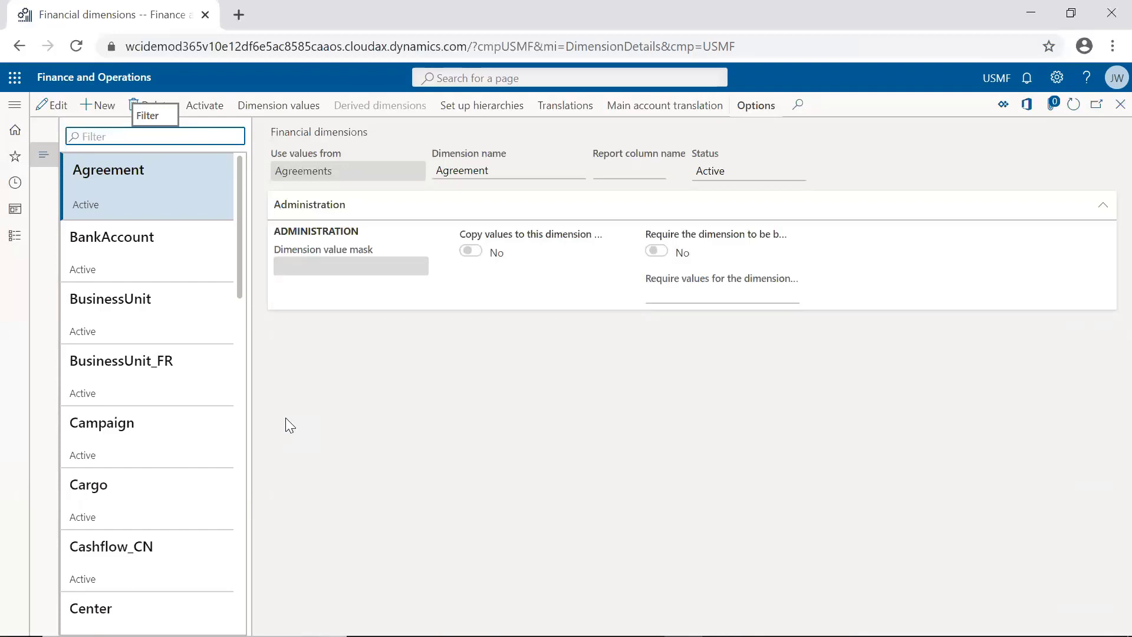
# Inspect the BusinessUnit and Department dimension details.
pyautogui.click(140, 315)
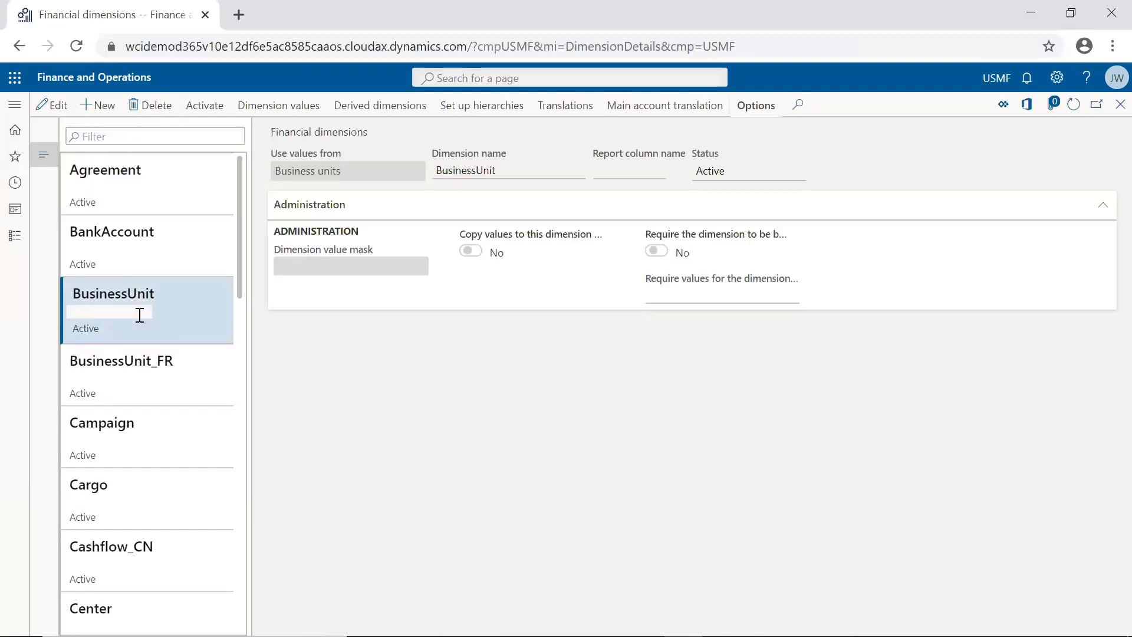
pyautogui.scroll(-1, 241, 260)
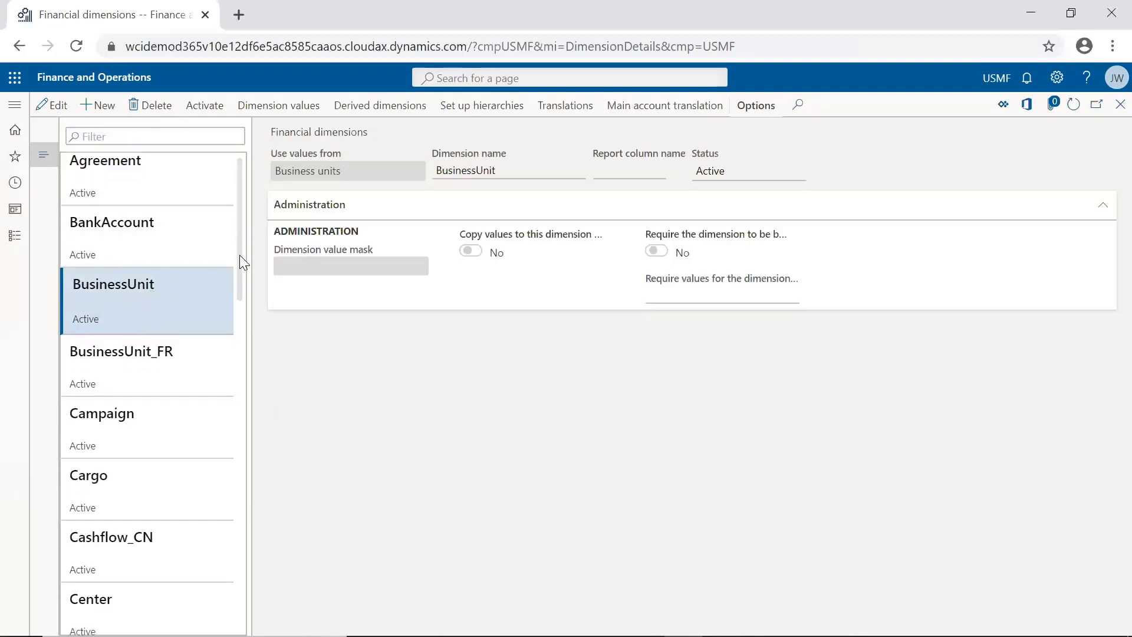
pyautogui.moveTo(240, 256); pyautogui.dragTo(234, 408)
pyautogui.click(194, 420)
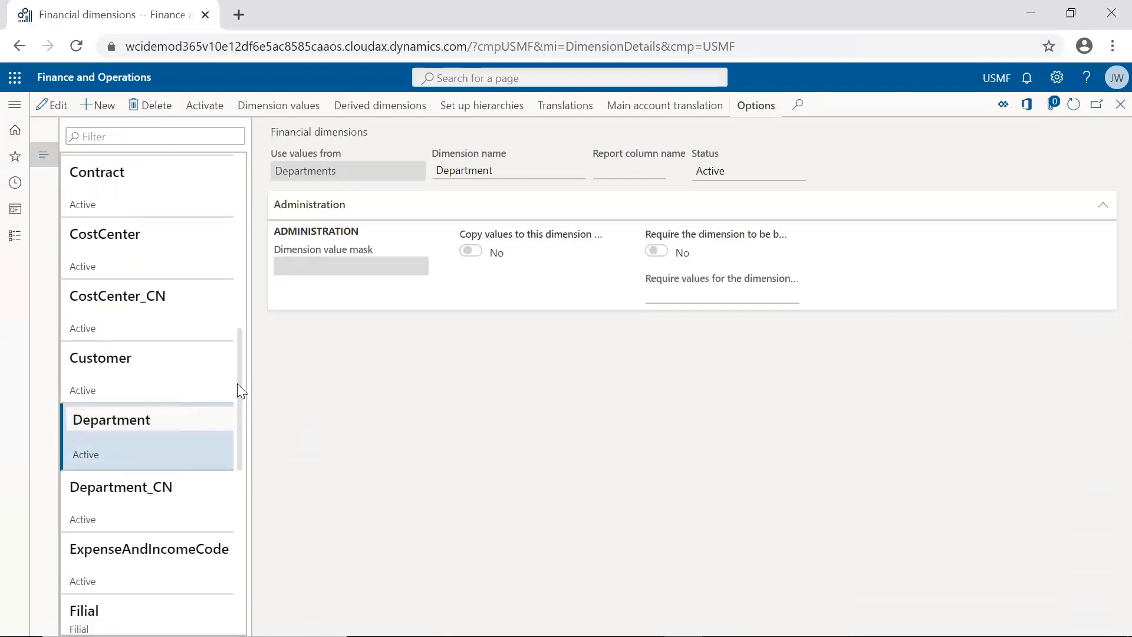
pyautogui.moveTo(239, 384); pyautogui.dragTo(240, 510)
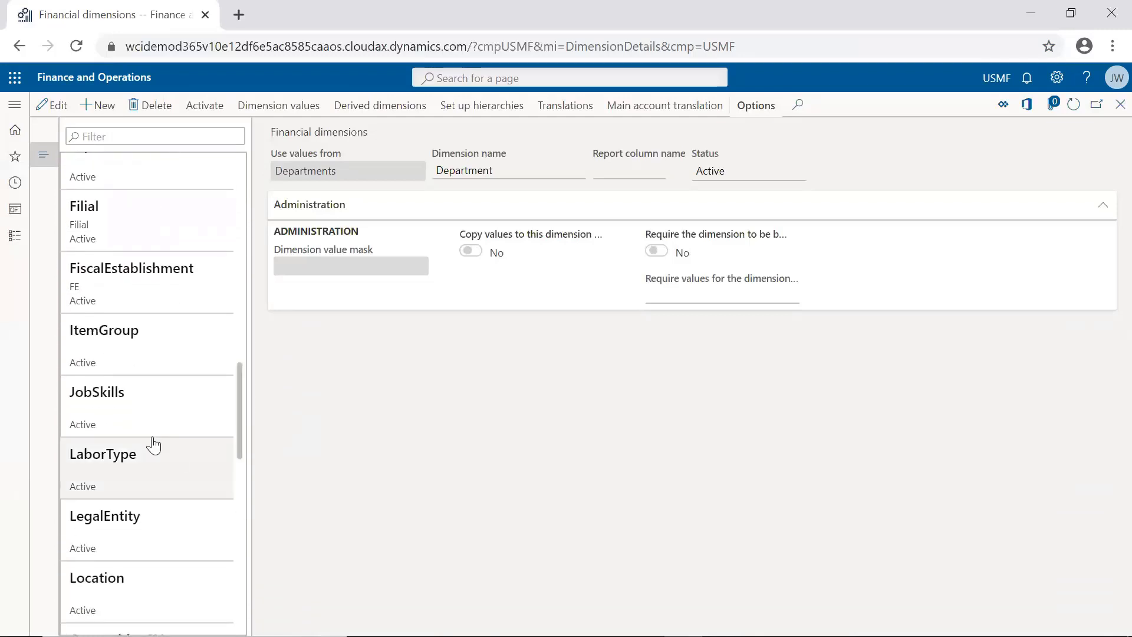
# Inspect the ItemGroup and JobSkills dimensions, then close the Financial dimensions page.
pyautogui.click(135, 341)
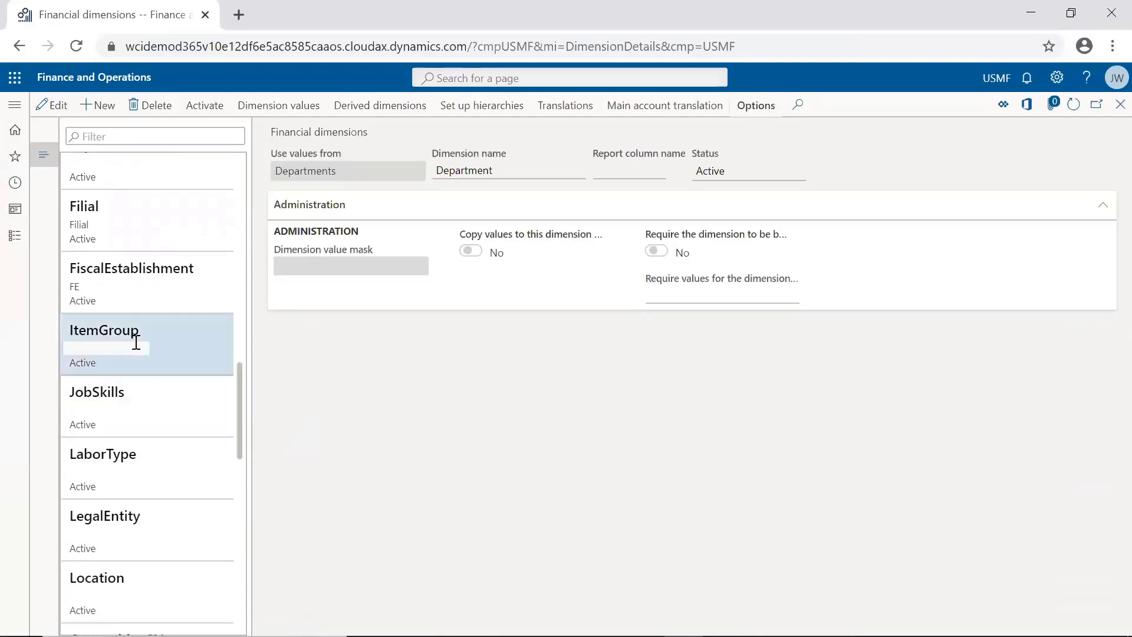
pyautogui.click(148, 411)
pyautogui.scroll(-2, 149, 412)
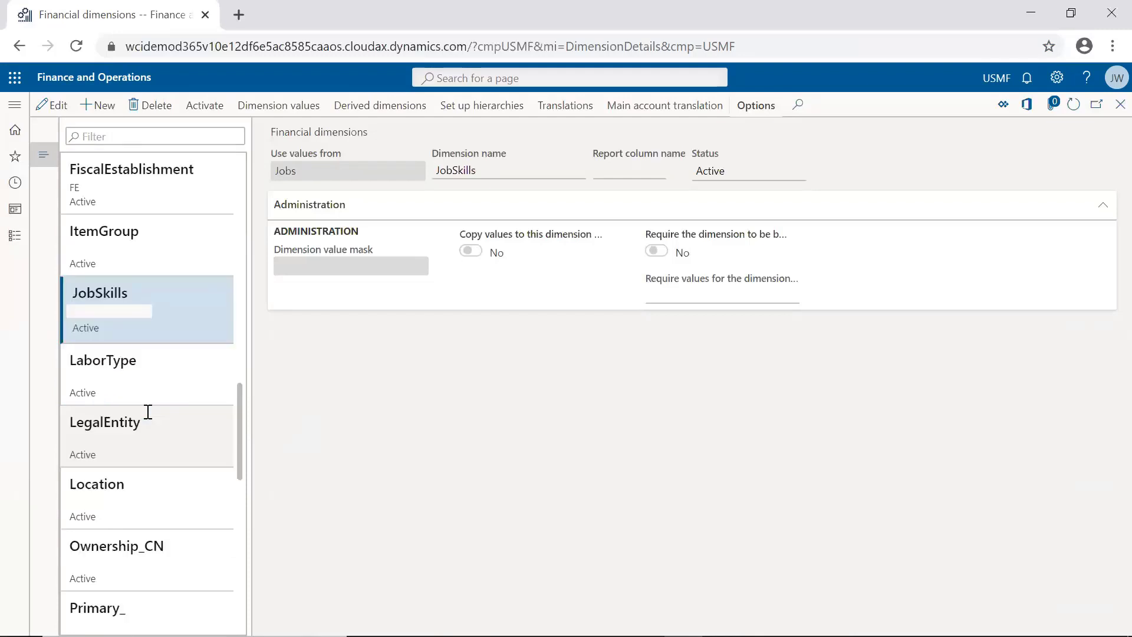
pyautogui.click(1111, 109)
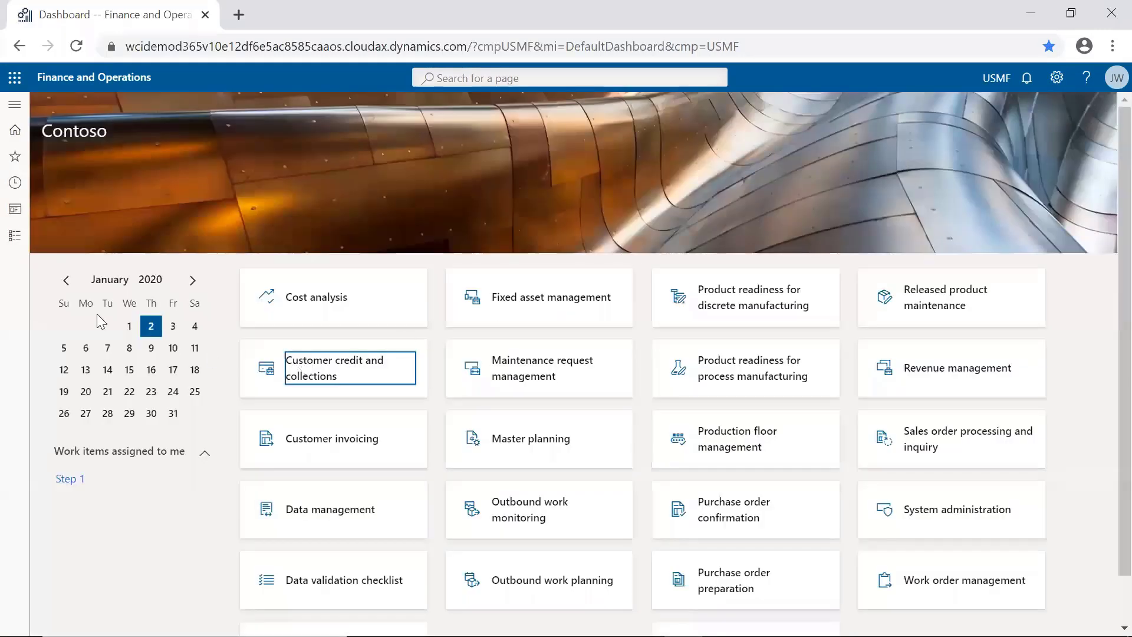
# Open Financial dimension sets and view the Business Unit and Department sets.
pyautogui.click(14, 236)
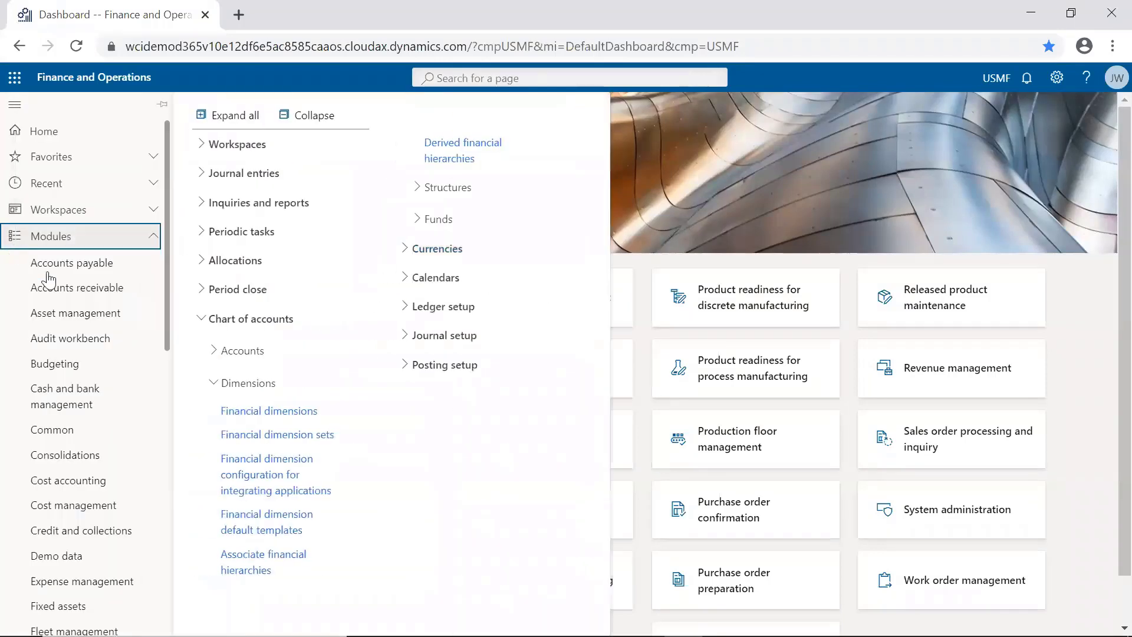
pyautogui.click(254, 437)
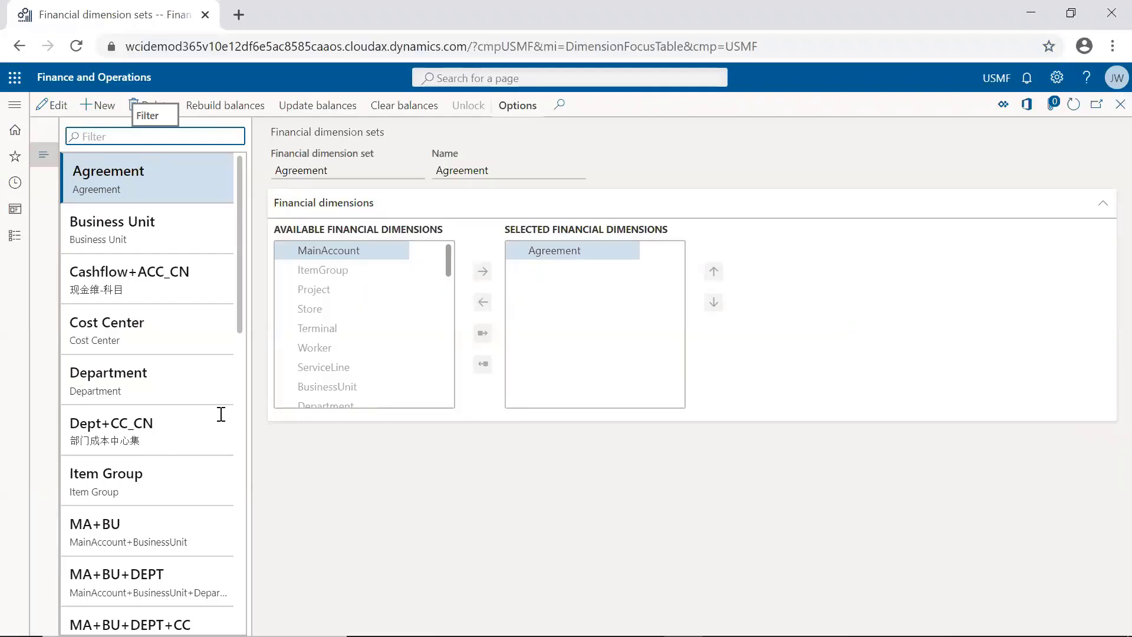
pyautogui.click(124, 224)
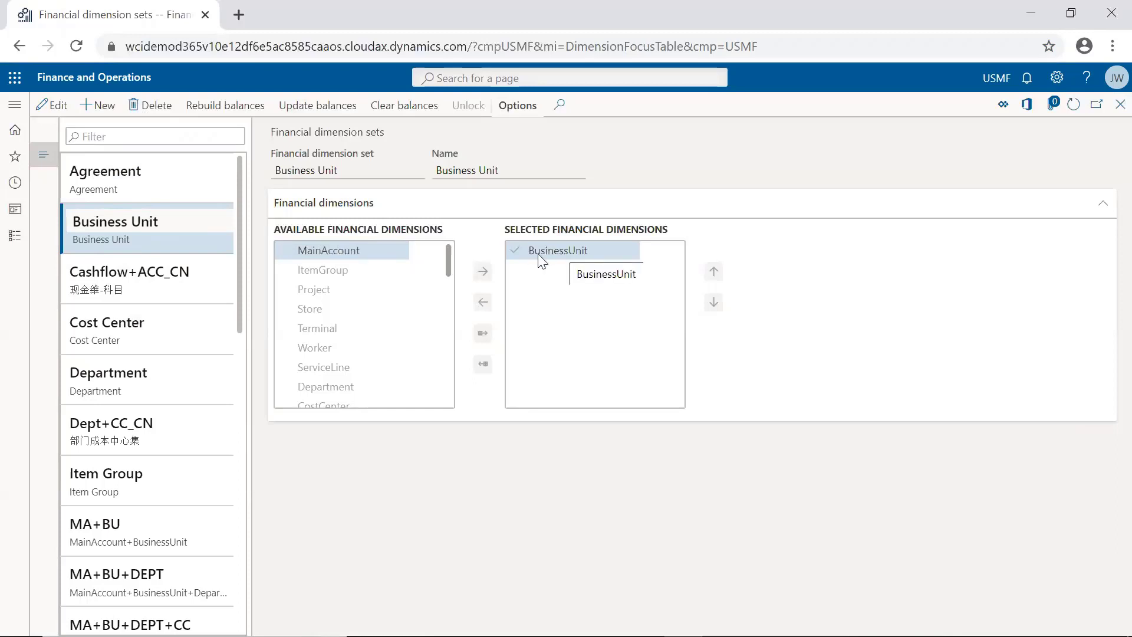
pyautogui.click(172, 380)
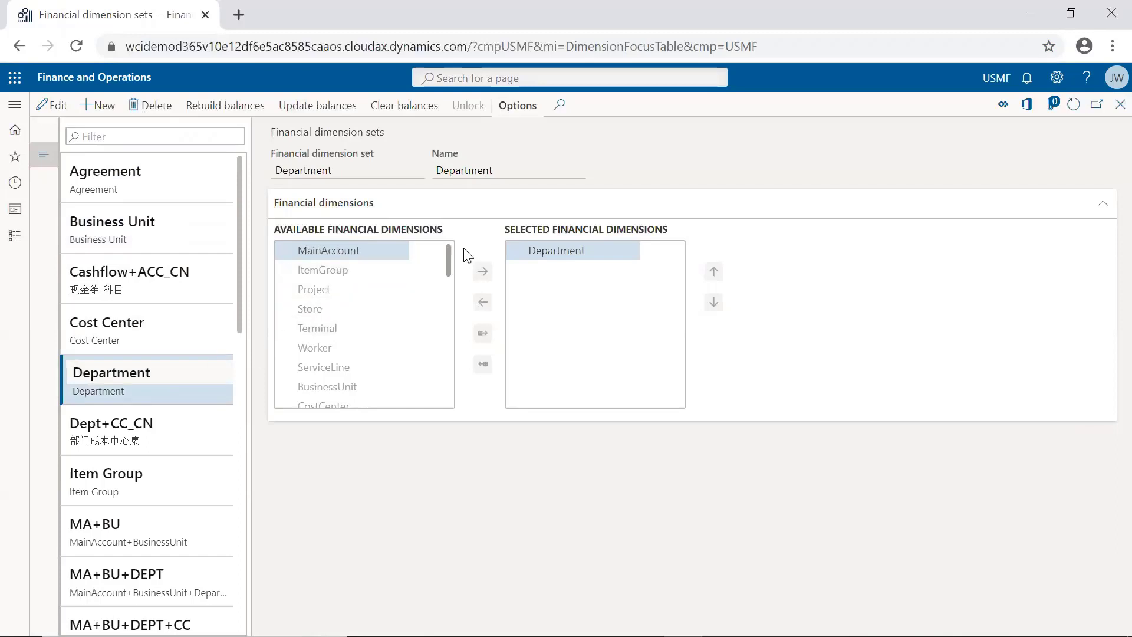
# View the MA+BU+DEPT+CC set and reorder BusinessUnit among its dimensions.
pyautogui.moveTo(238, 316); pyautogui.dragTo(240, 417)
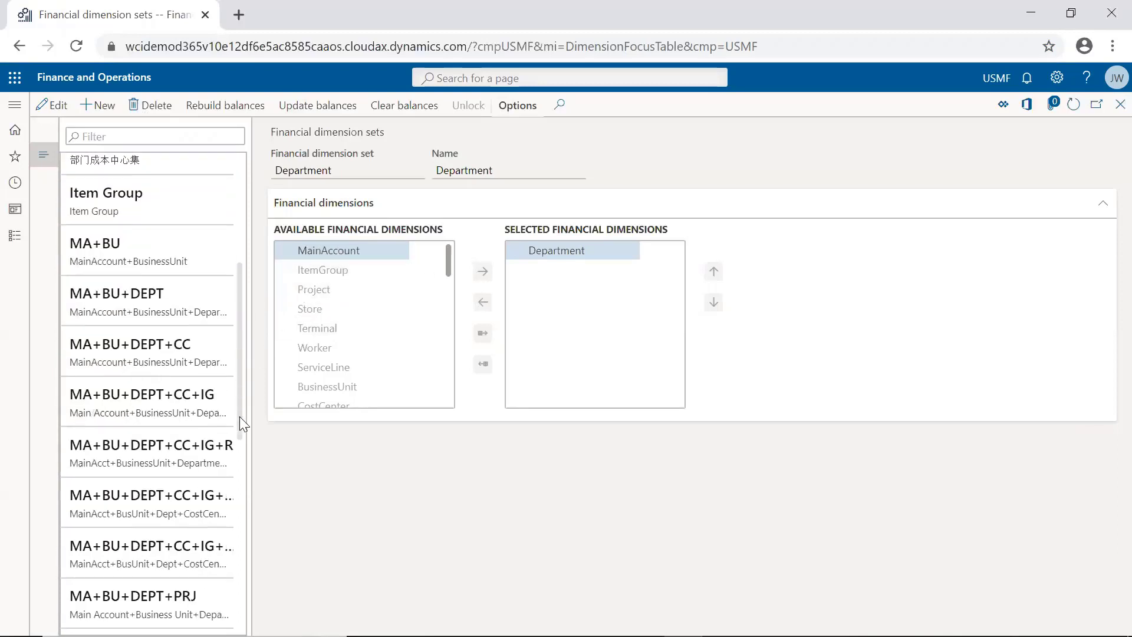
pyautogui.click(179, 348)
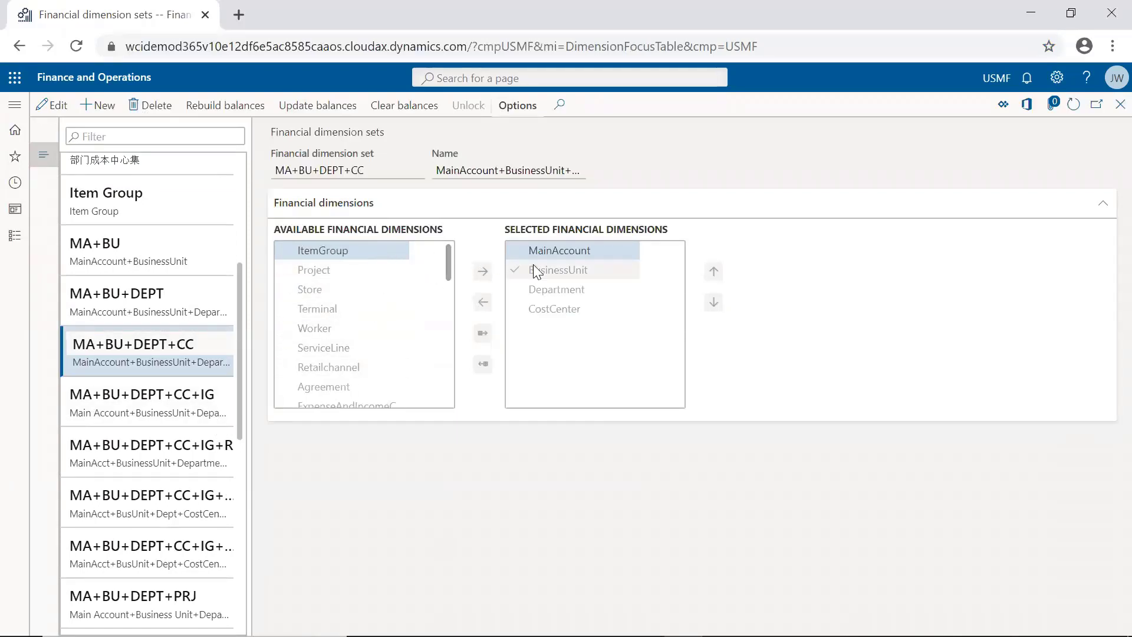
pyautogui.moveTo(533, 265); pyautogui.dragTo(550, 306)
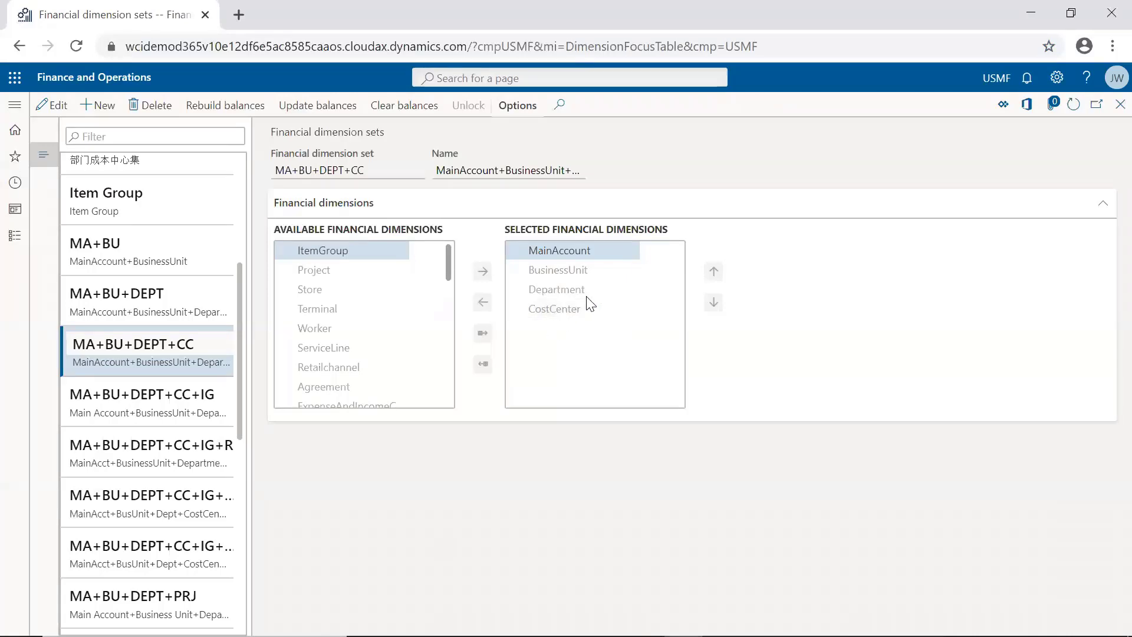
# Close the dimension sets page and switch to the Finance and Operations Preview window.
pyautogui.click(1112, 111)
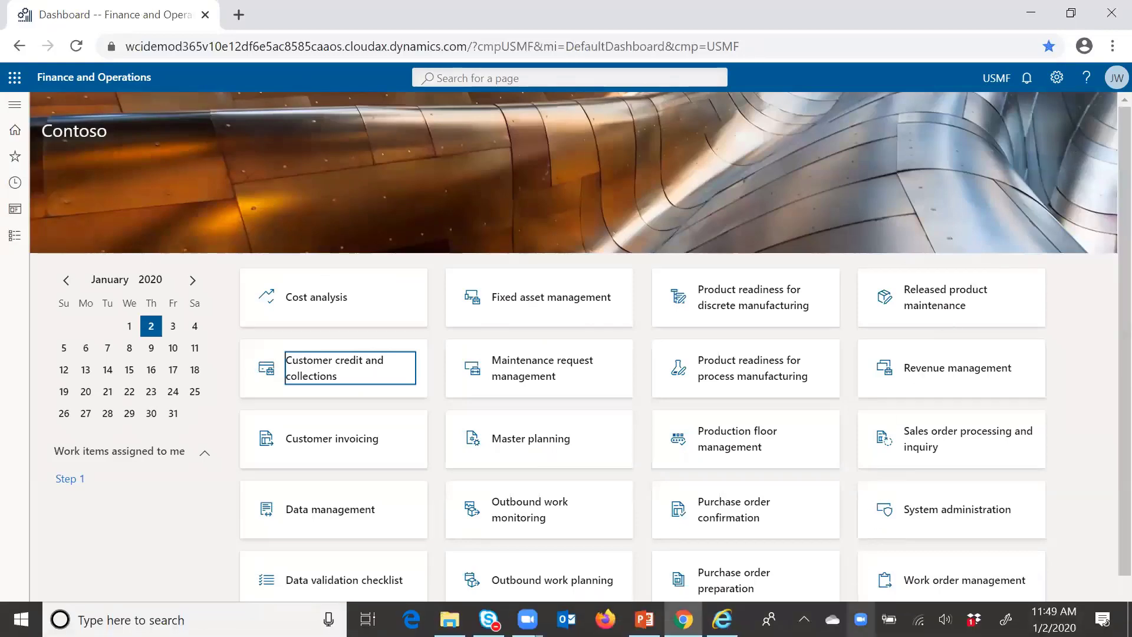
pyautogui.moveTo(722, 620)
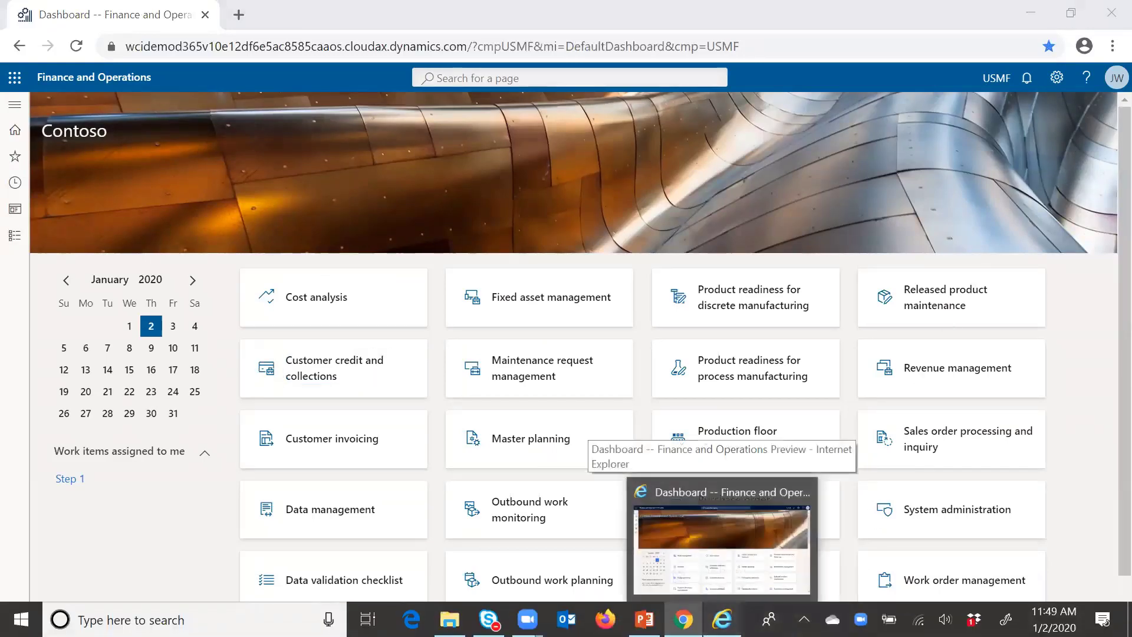
pyautogui.click(664, 416)
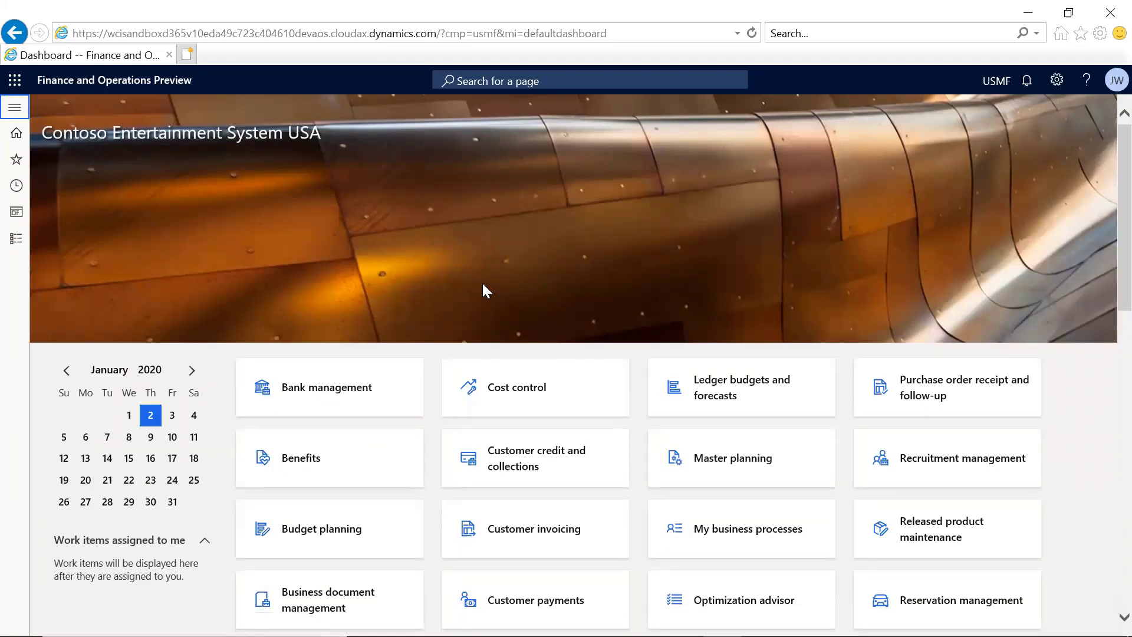
# Go to General ledger > Inquiries and reports > Financial reports.
pyautogui.click(21, 248)
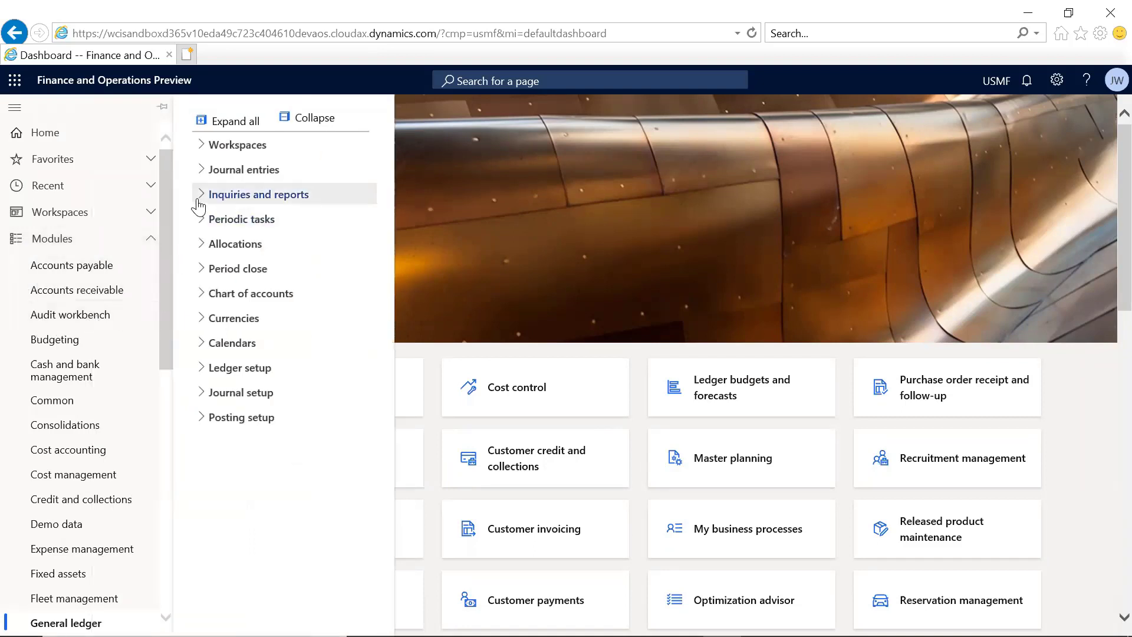
pyautogui.click(199, 195)
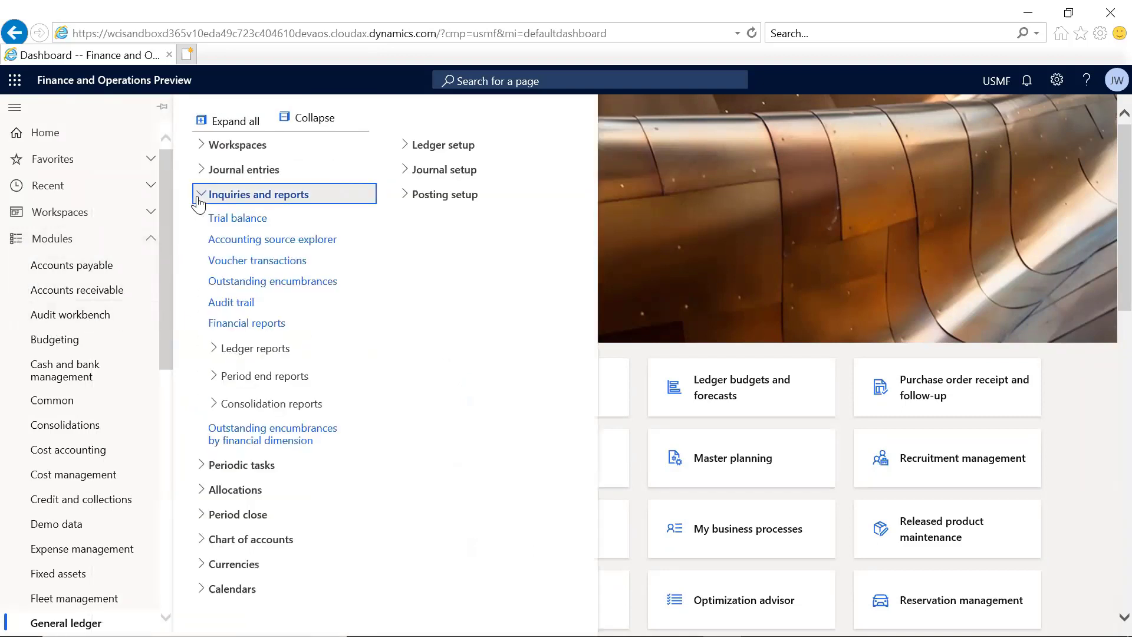
pyautogui.click(256, 324)
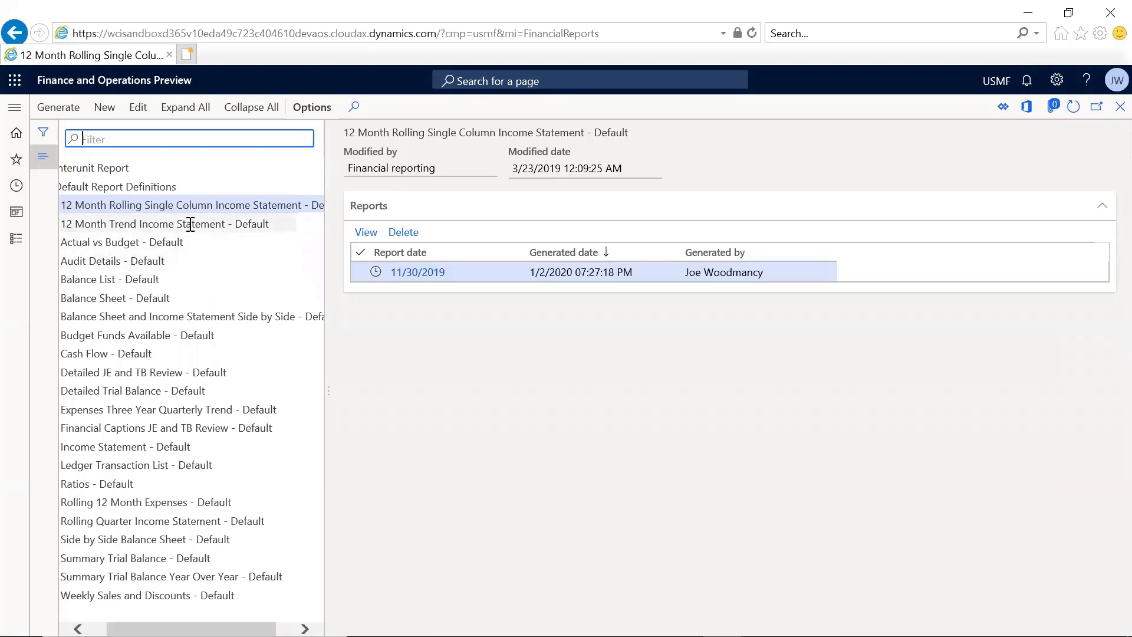
# Open the 11/30/2019 report of the 12 Month Rolling Single Column Income Statement - Default.
pyautogui.click(195, 204)
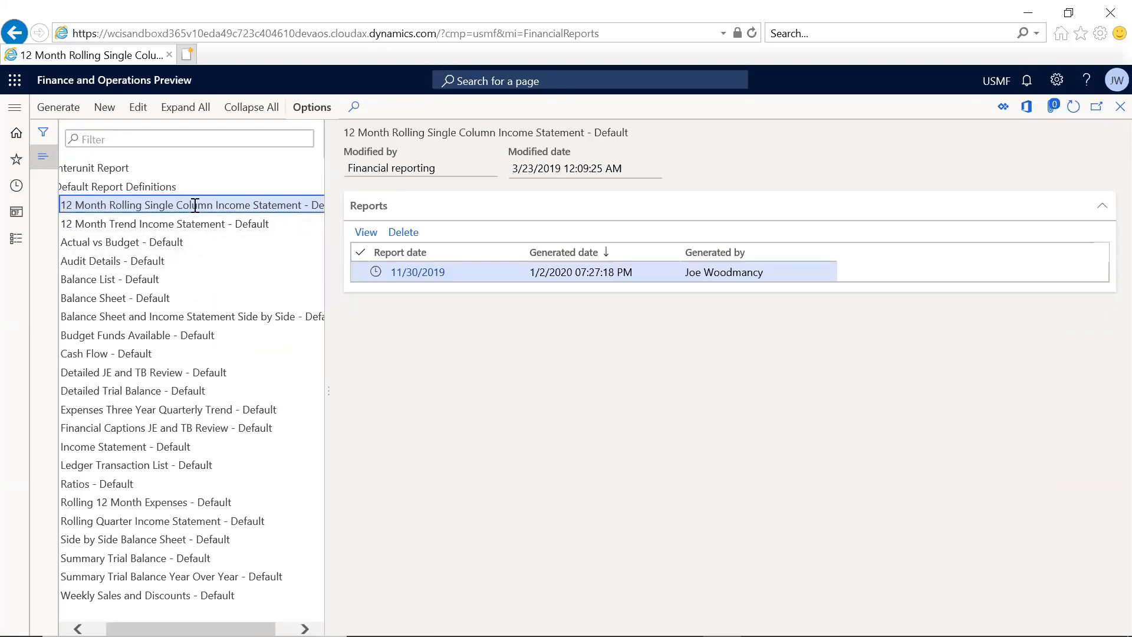
pyautogui.click(425, 277)
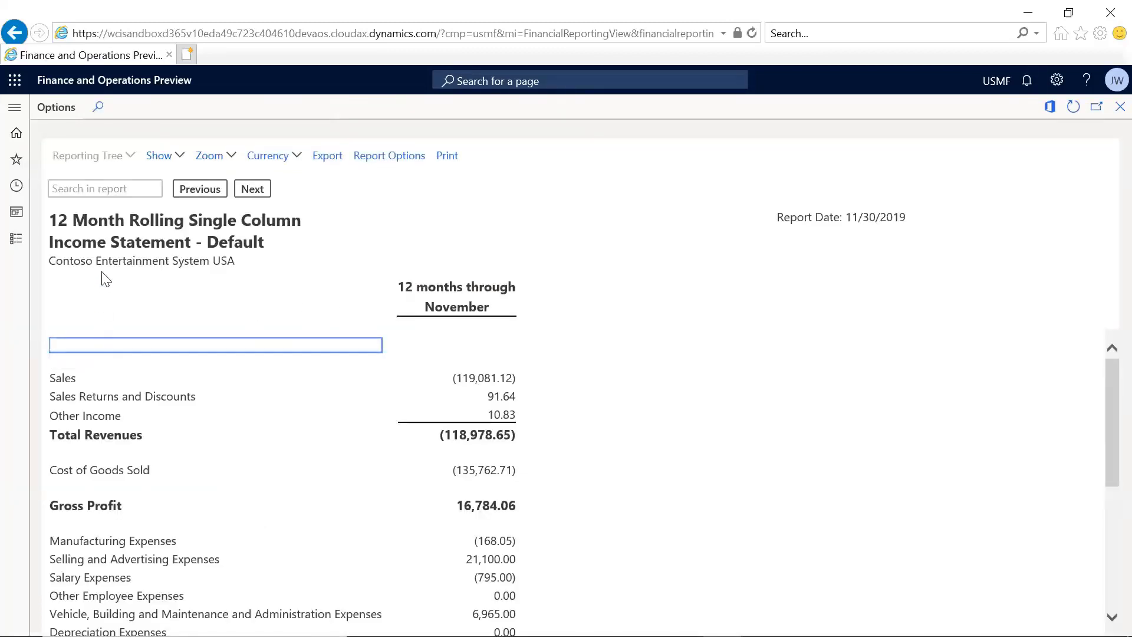
pyautogui.click(68, 382)
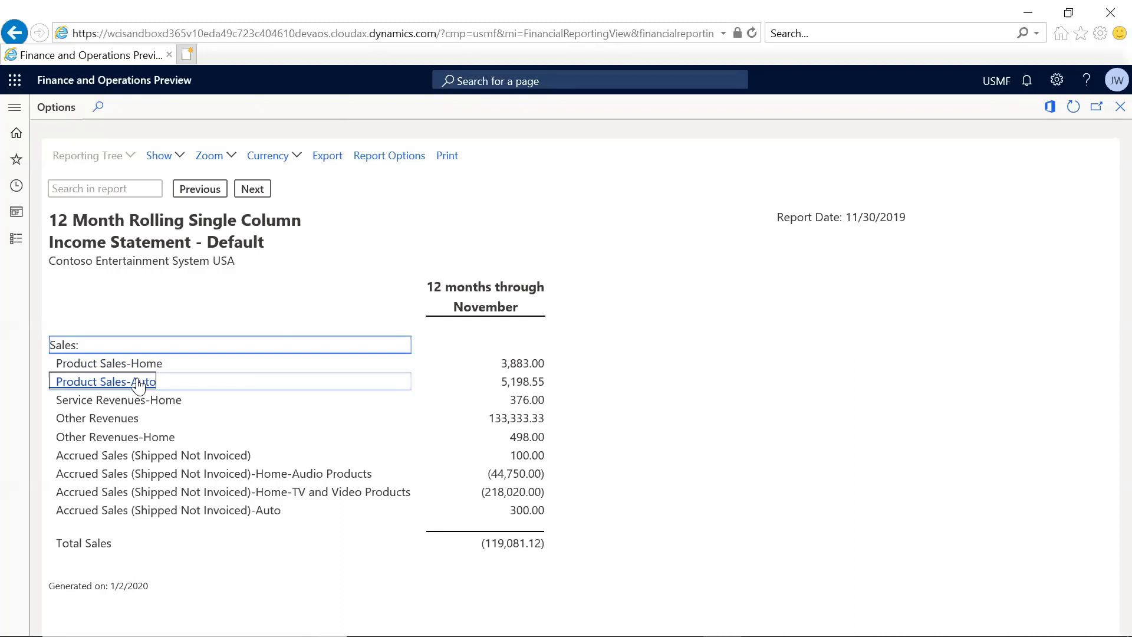
pyautogui.click(140, 384)
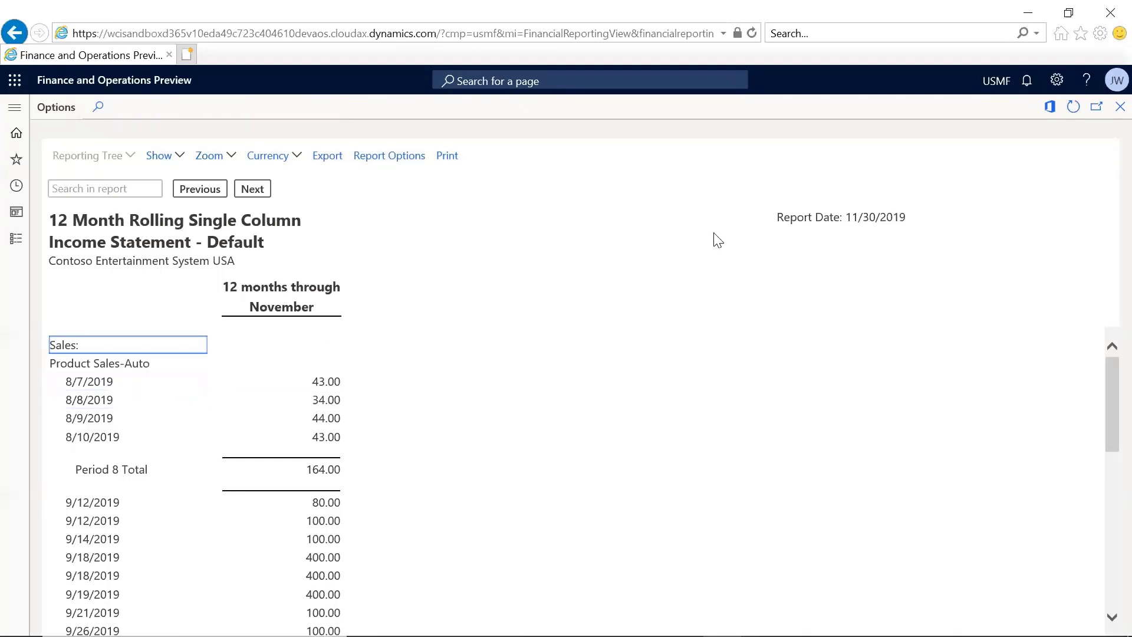
pyautogui.click(1113, 111)
pyautogui.click(1113, 111)
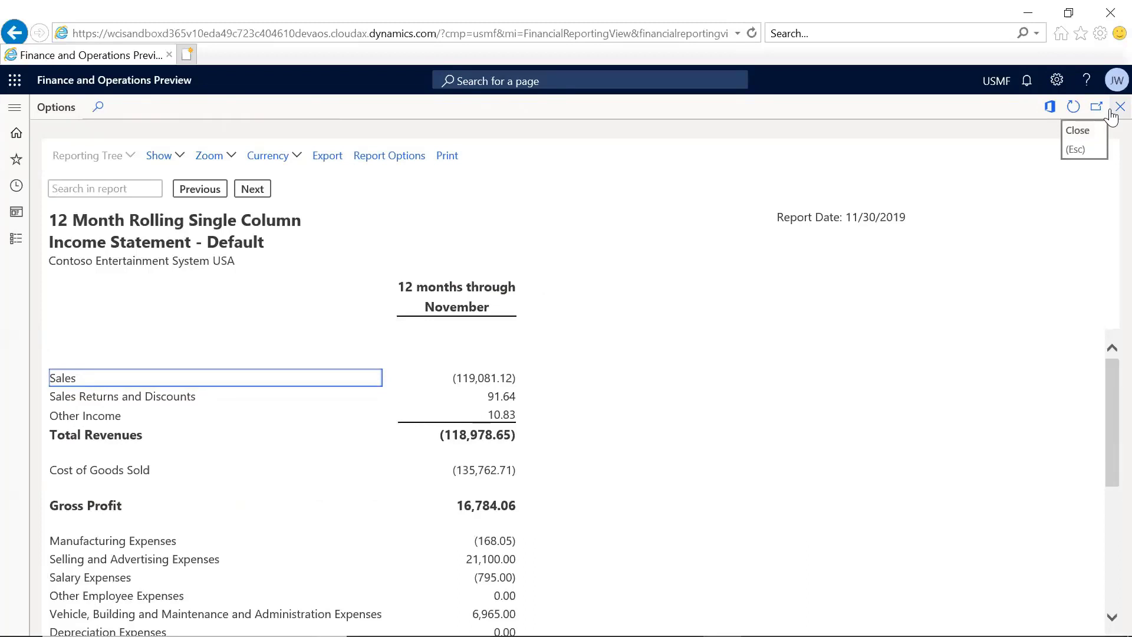
# Close the report viewer, return to the Contoso dashboard, and open the CFO Overview workspace.
pyautogui.click(1113, 112)
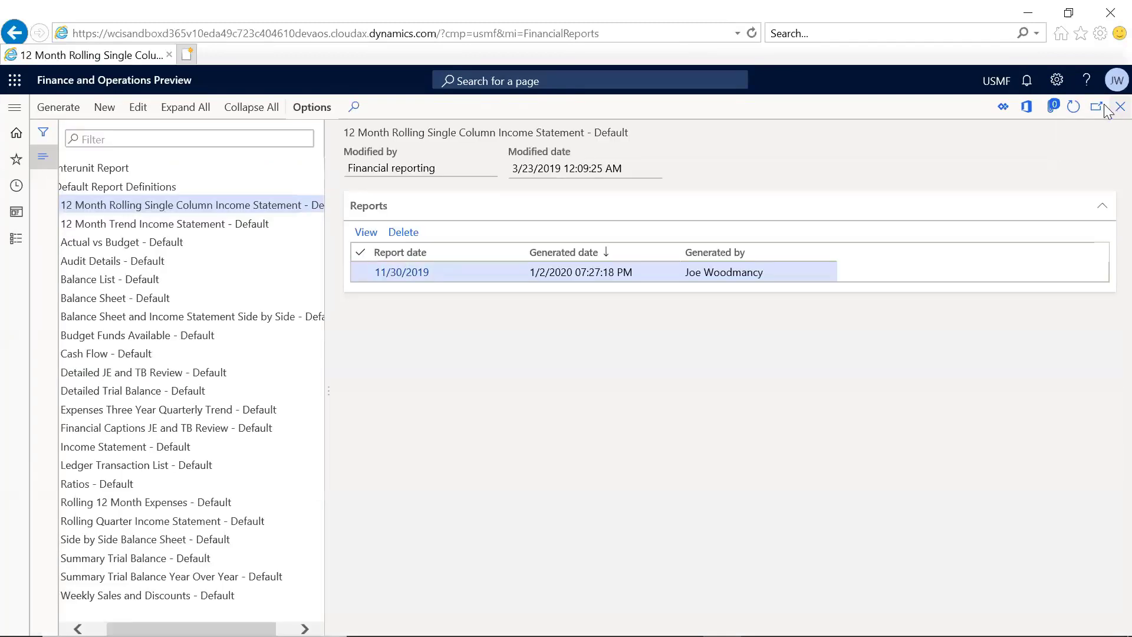
pyautogui.click(1107, 110)
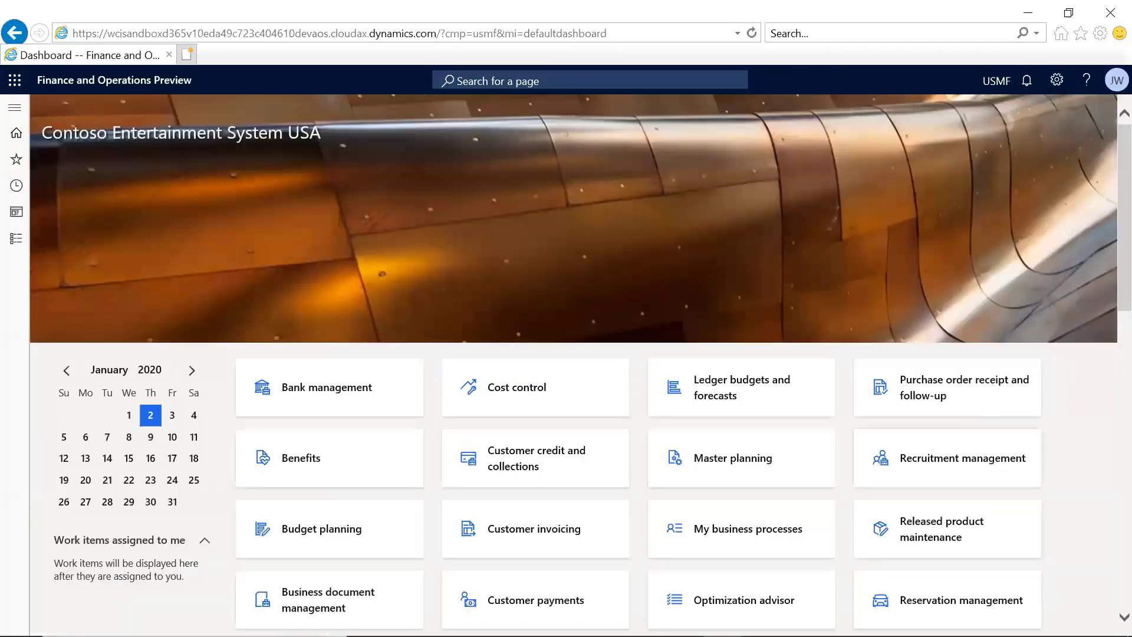
pyautogui.moveTo(683, 619)
pyautogui.click(683, 537)
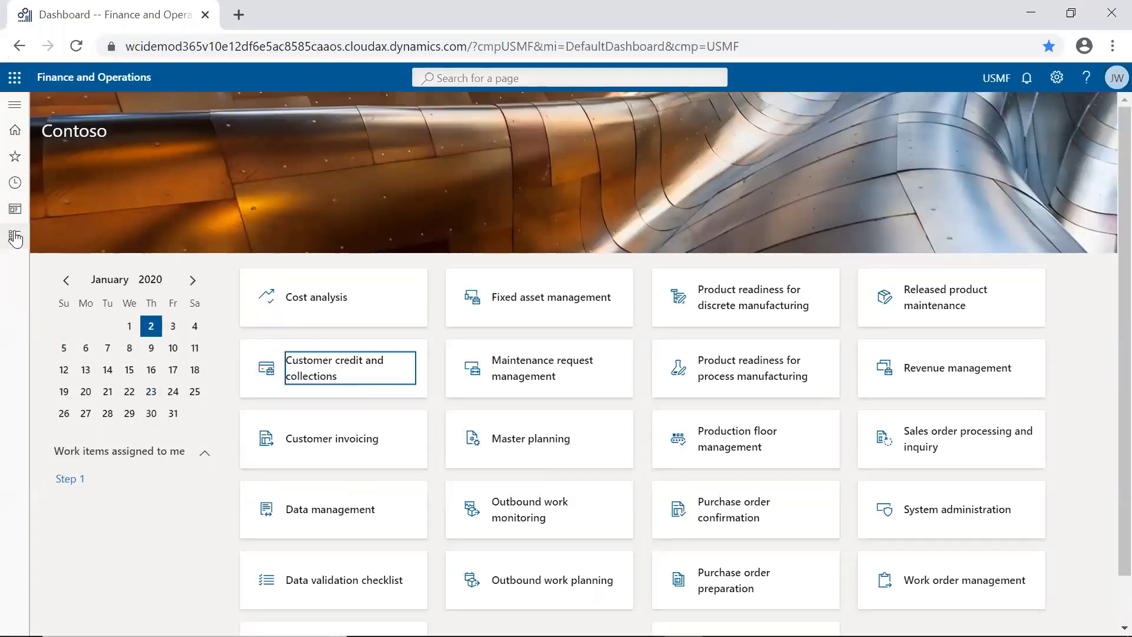
pyautogui.click(14, 210)
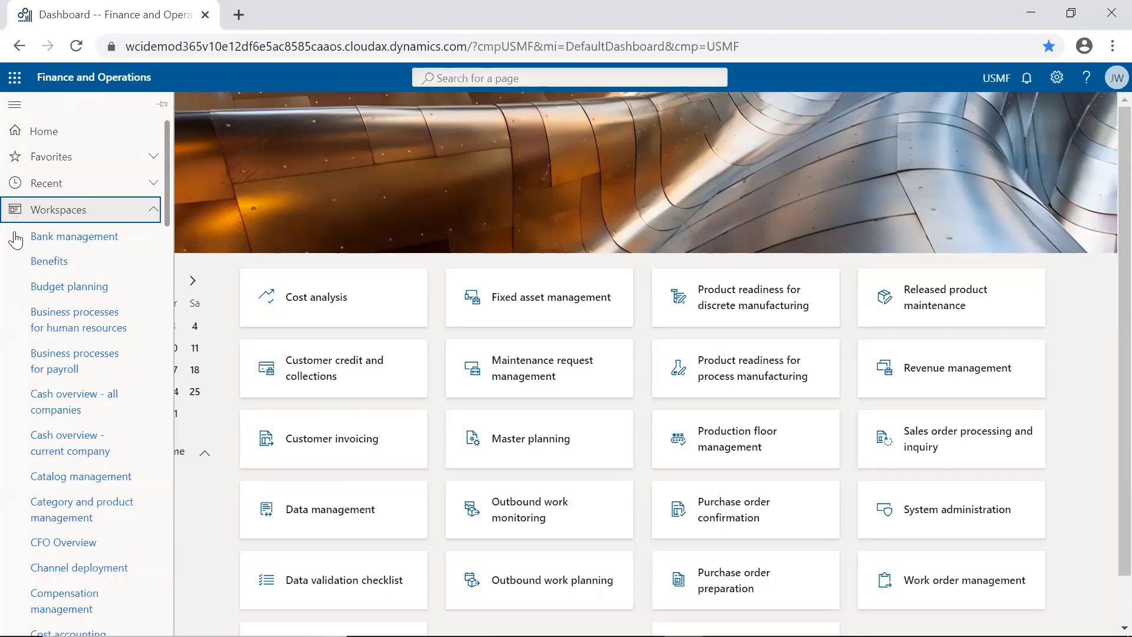
pyautogui.click(85, 546)
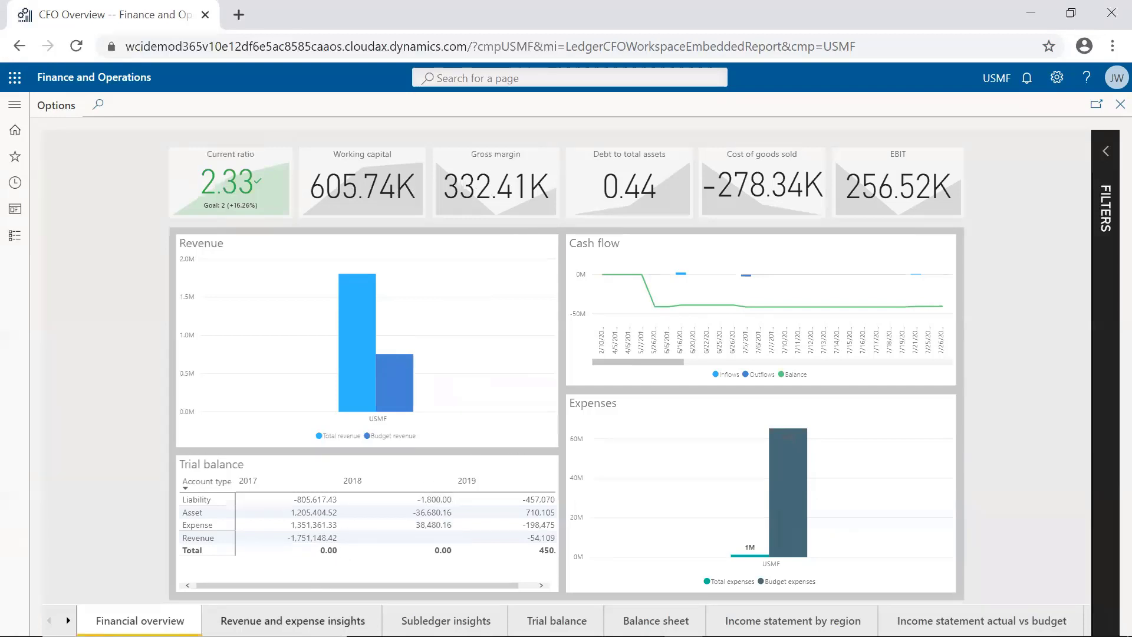
# Filter the CFO Overview's Revenue and expense insights page to the Cost of Goods Sold expense category.
pyautogui.click(312, 620)
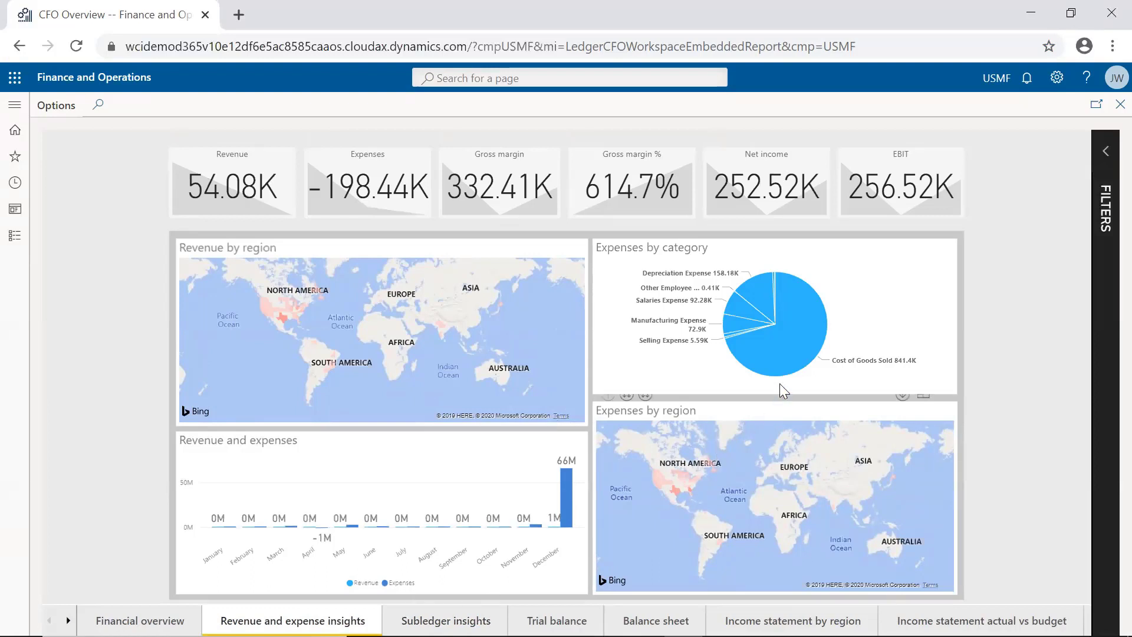
pyautogui.moveTo(796, 329)
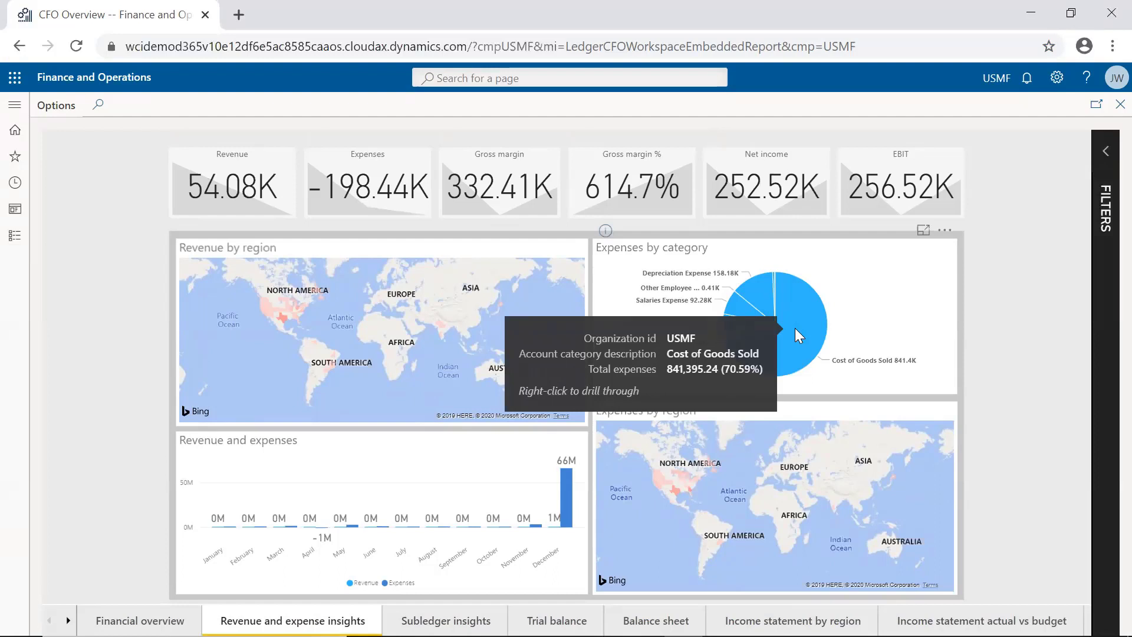
pyautogui.click(795, 328)
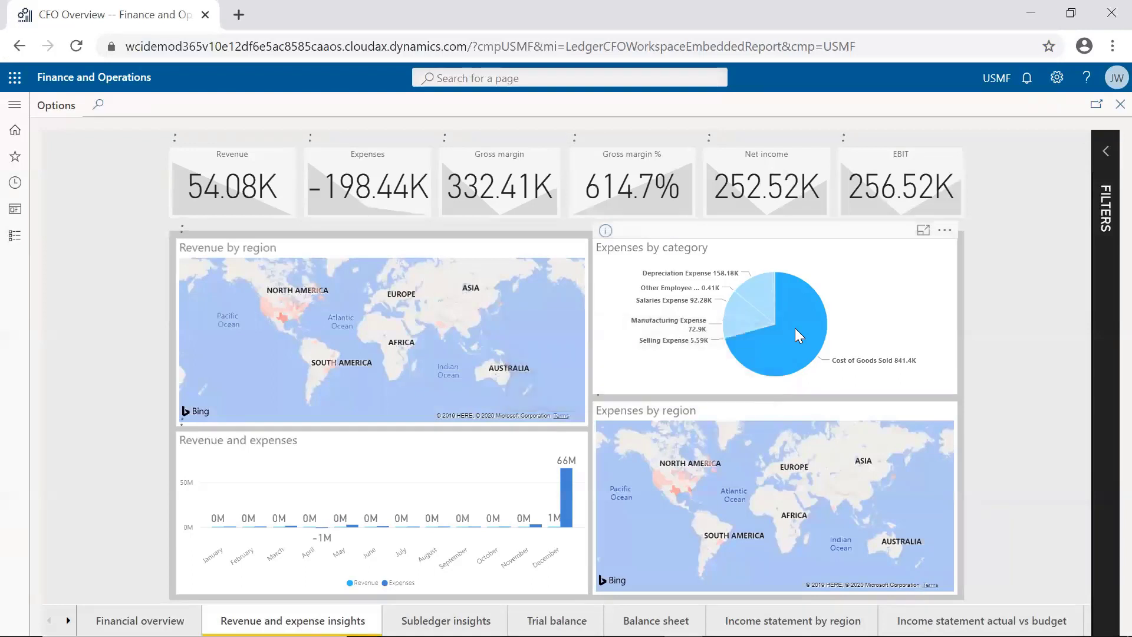
pyautogui.moveTo(795, 321)
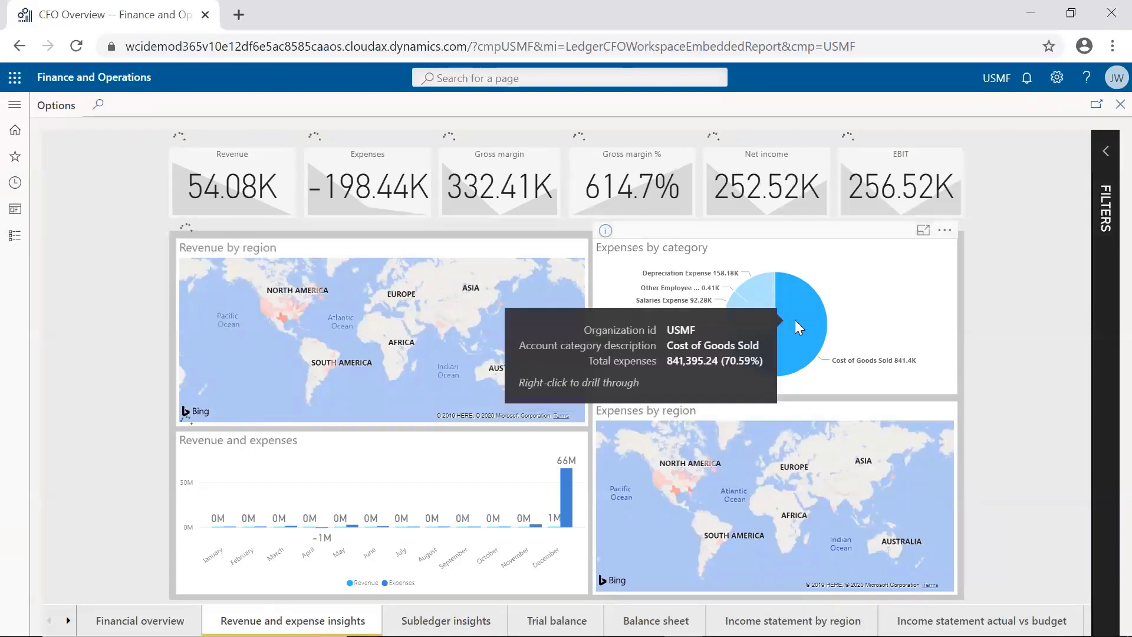